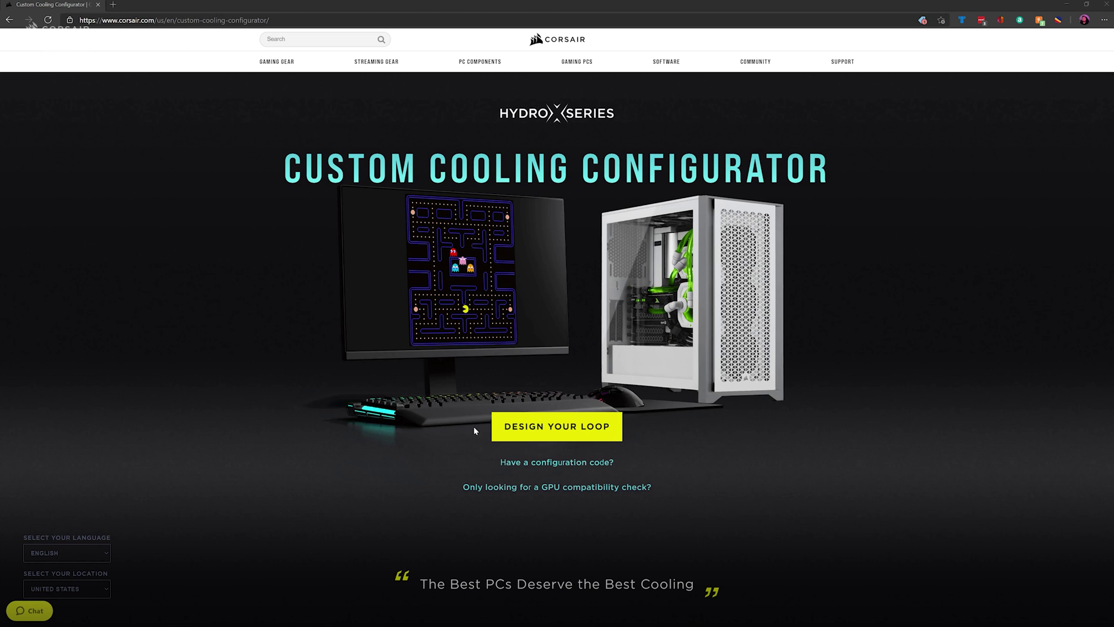
Start a new loop design and select the white CORSAIR 5000D Airflow case, found by searching '5000d airflow'.
left_click(536, 427)
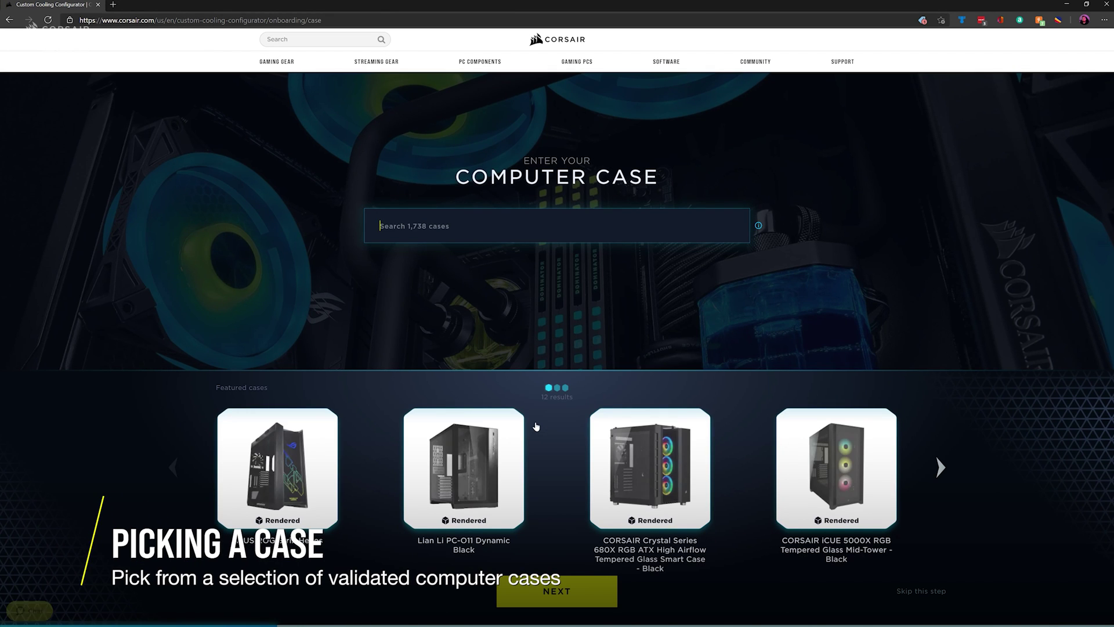
type("5000d ai")
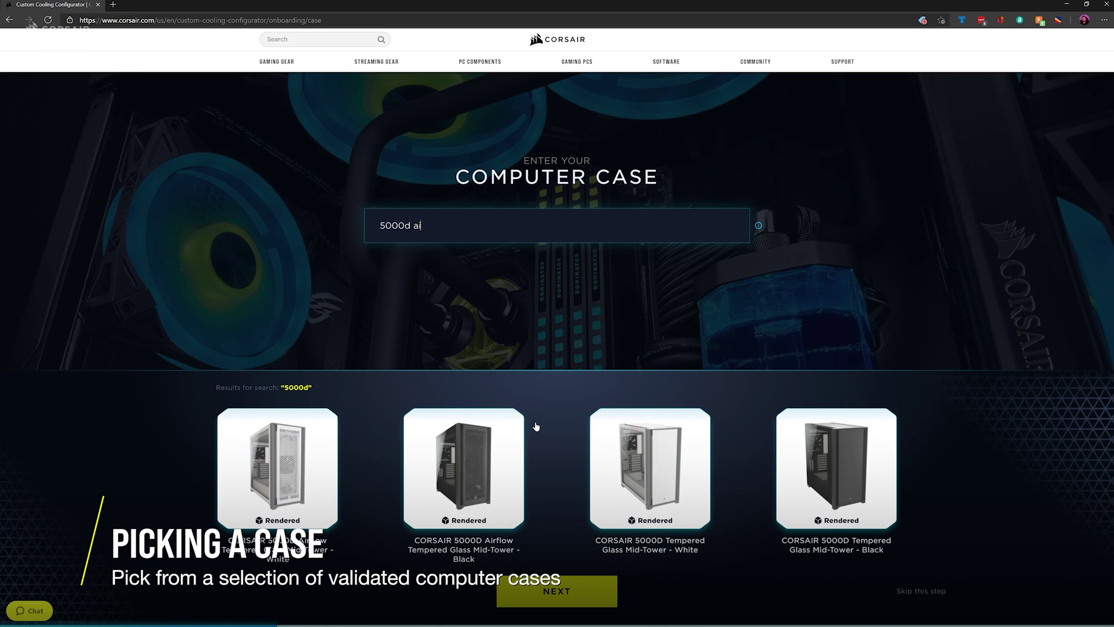
type("rflow")
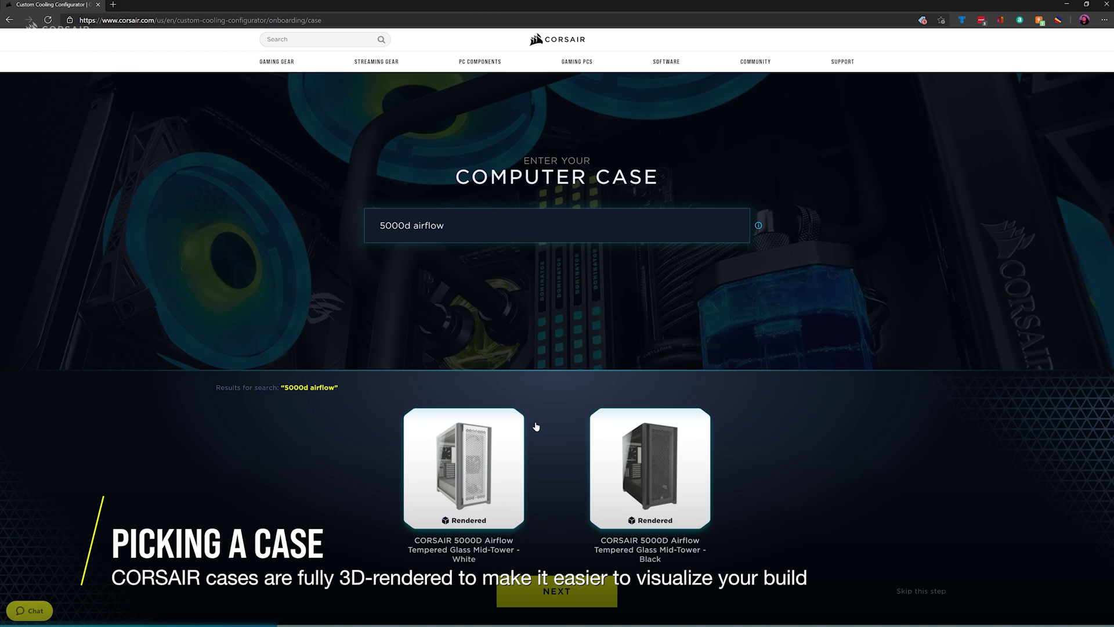
left_click(460, 472)
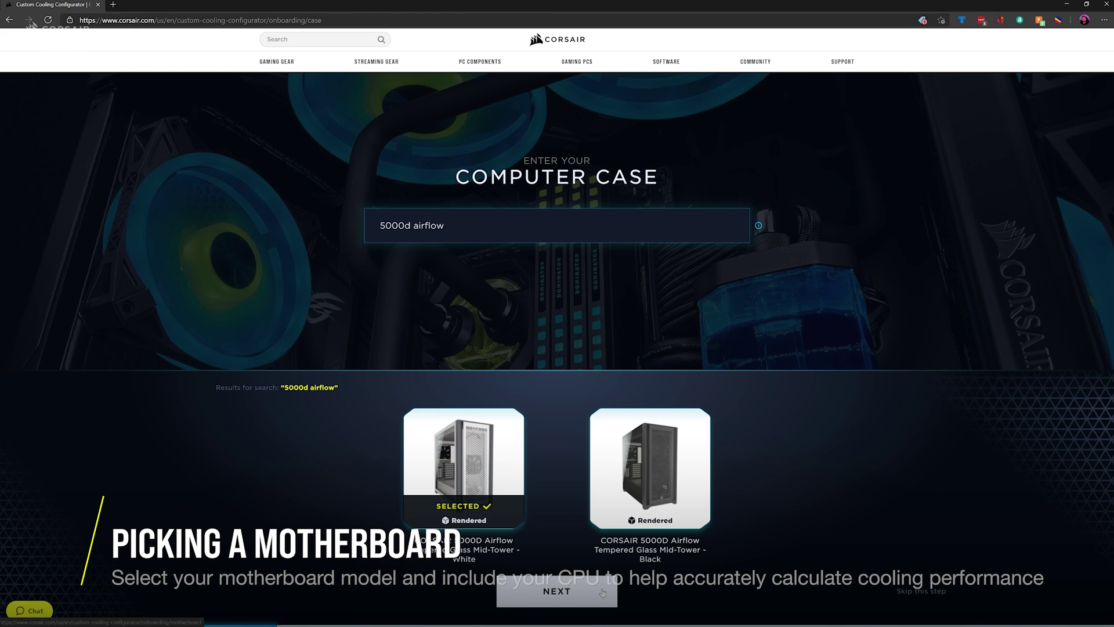
Search 'z590 prime', select the ASUS Prime Z590-A motherboard, and set the CPU to Intel Core i9-11900K.
left_click(603, 592)
type("z")
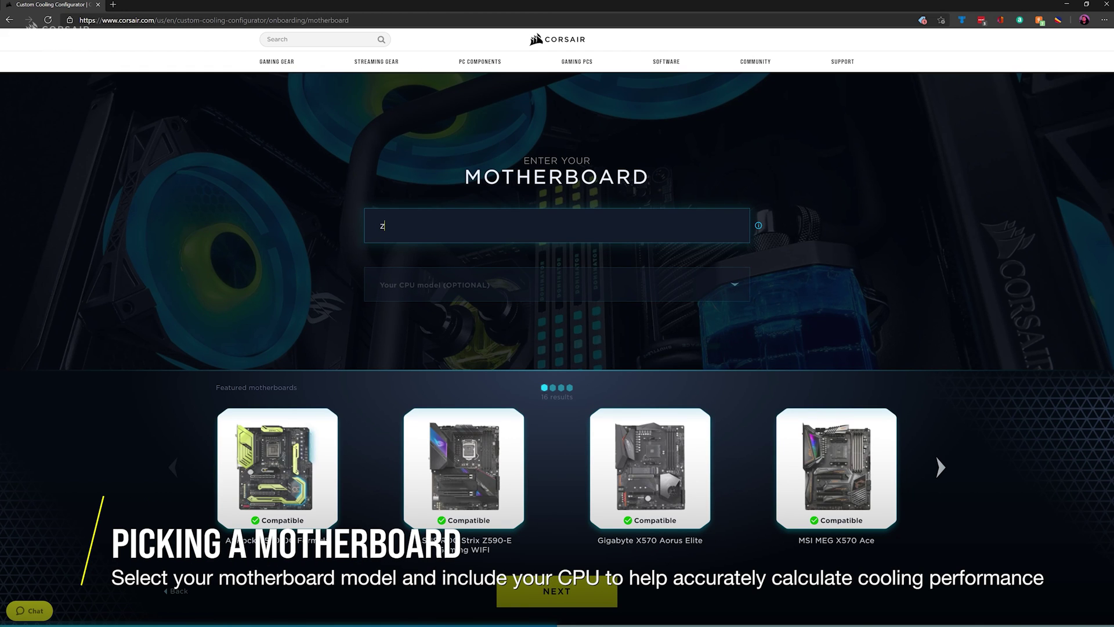
type("590 prime")
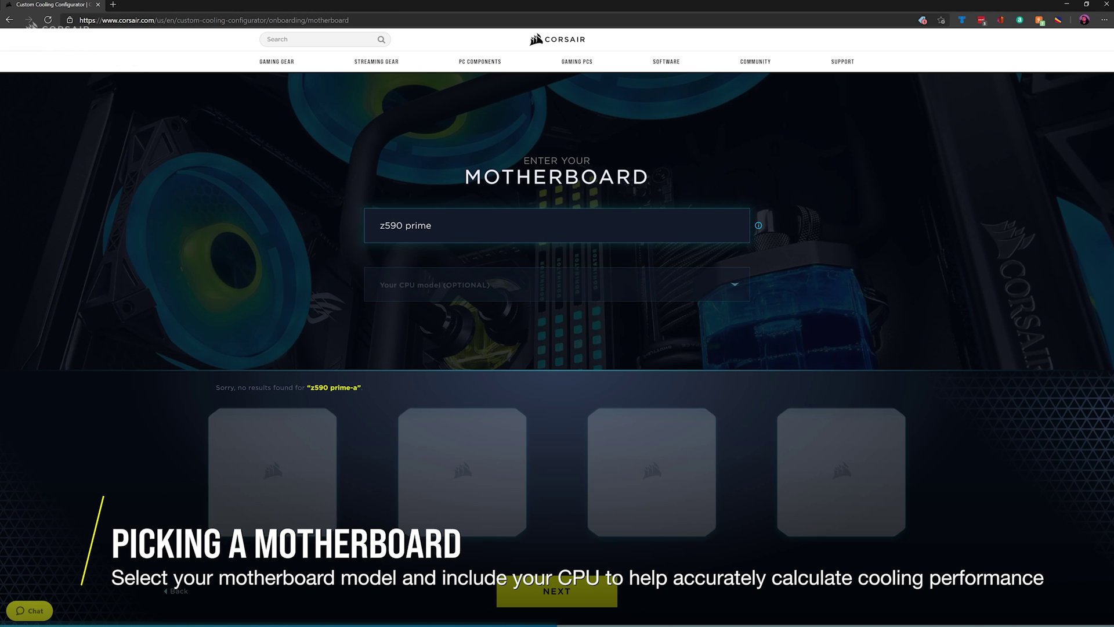
left_click(650, 464)
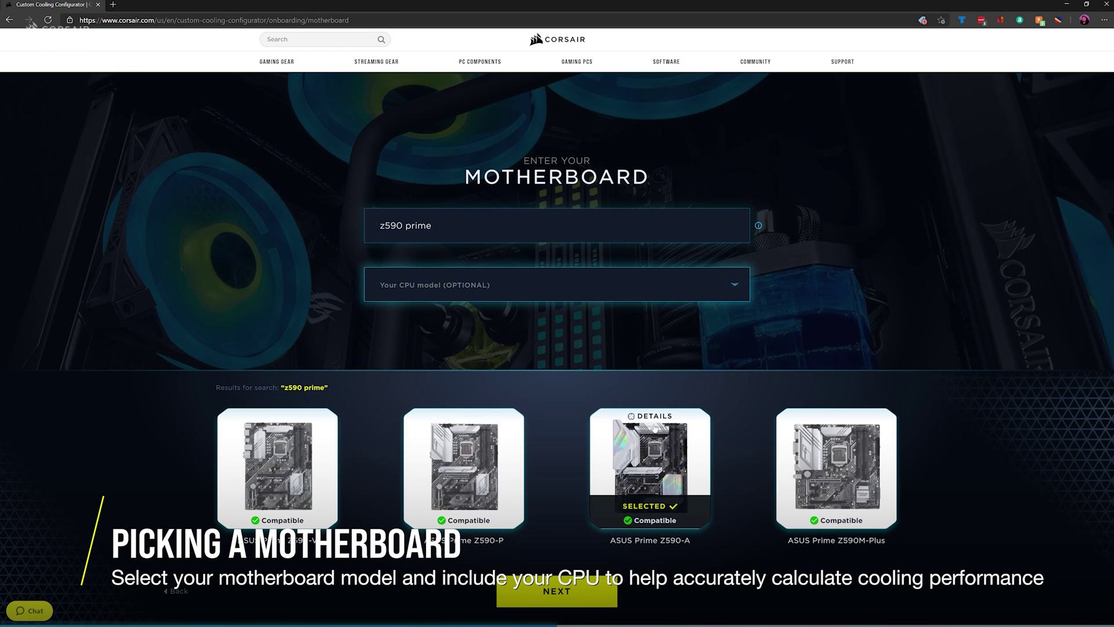
left_click(650, 285)
left_click(568, 350)
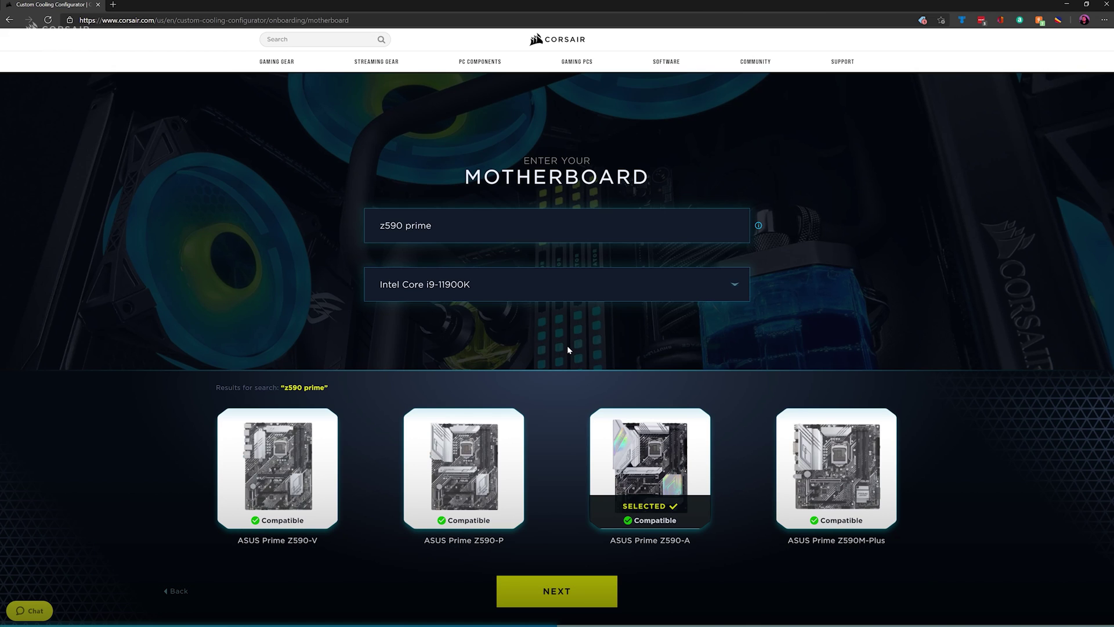
Filter graphics cards to ASUS and select the ROG Strix GeForce RTX 3080 OC White.
left_click(553, 591)
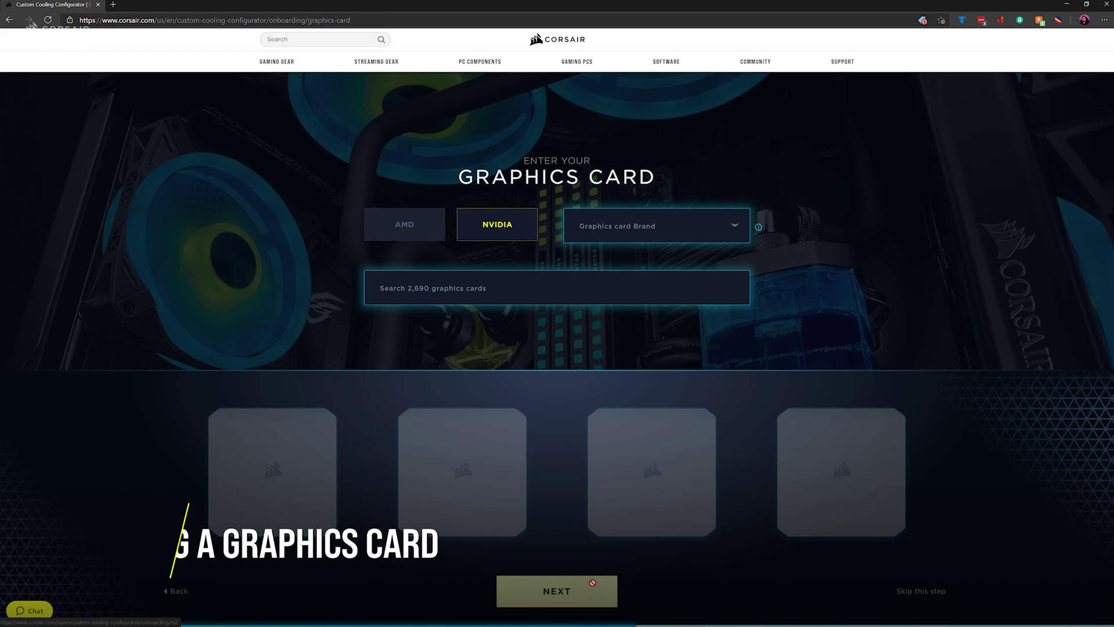
left_click(667, 229)
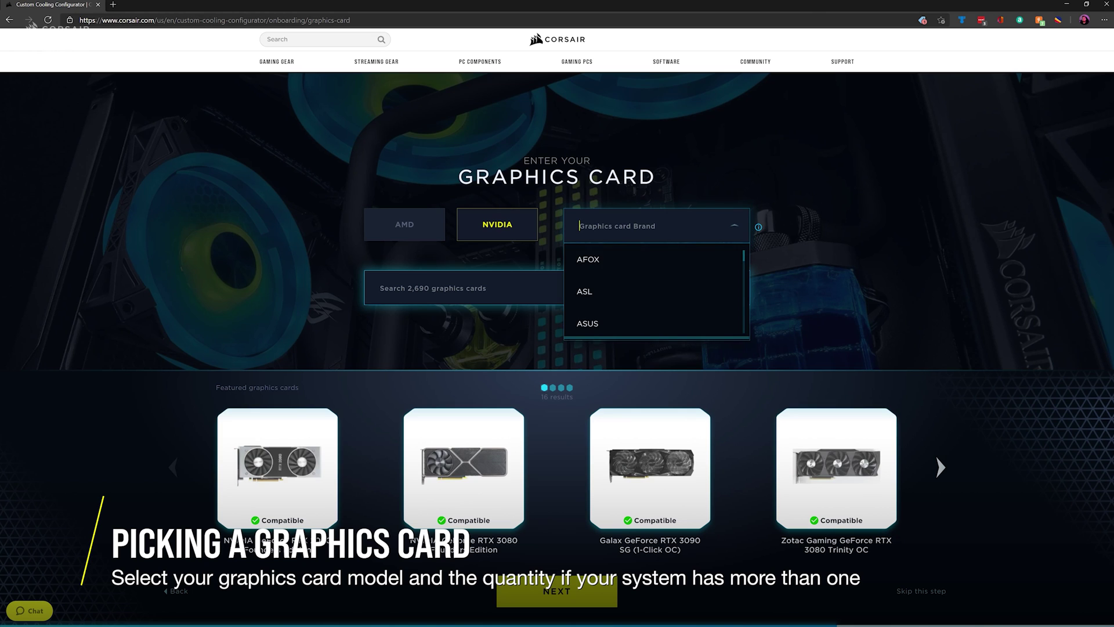
left_click(649, 316)
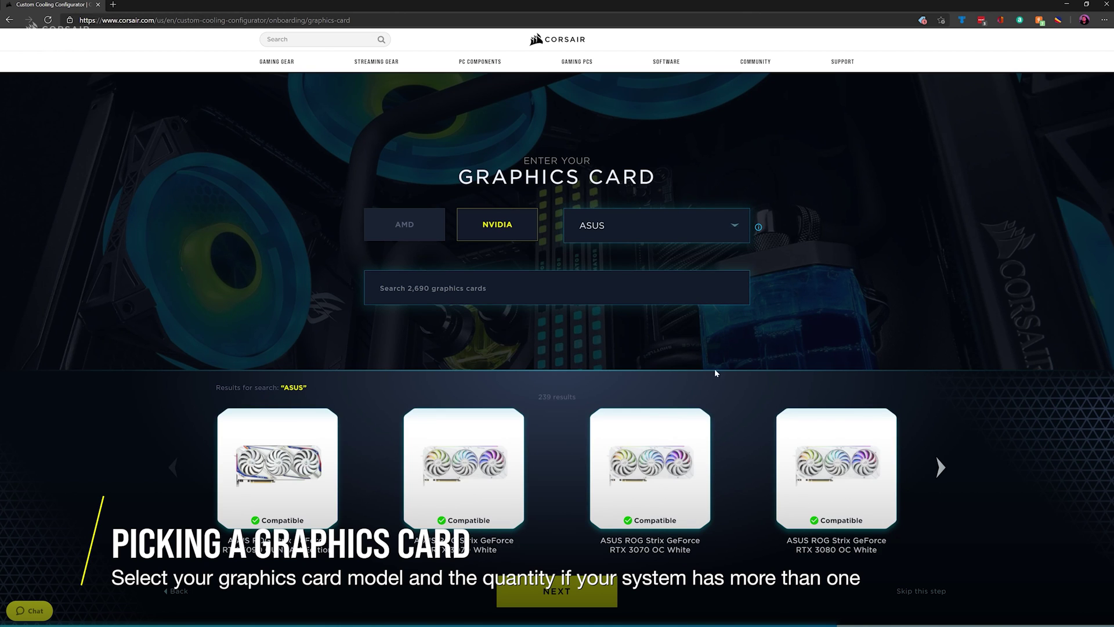
left_click(858, 467)
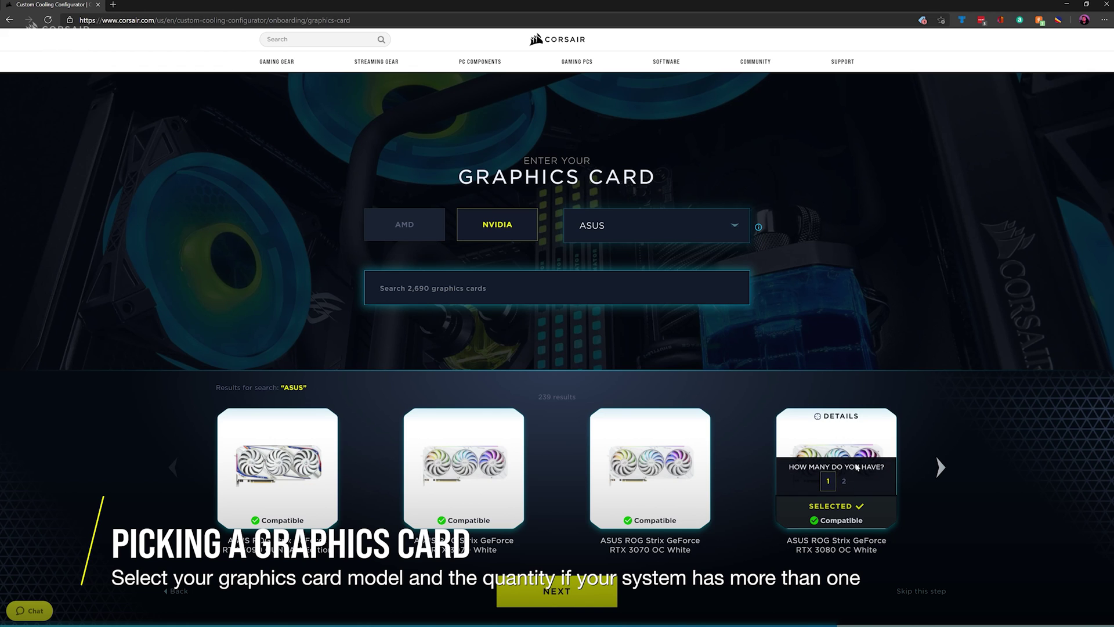
Select the CORSAIR MP600 CORE 4TB drive from the next page of M.2 drives.
left_click(606, 586)
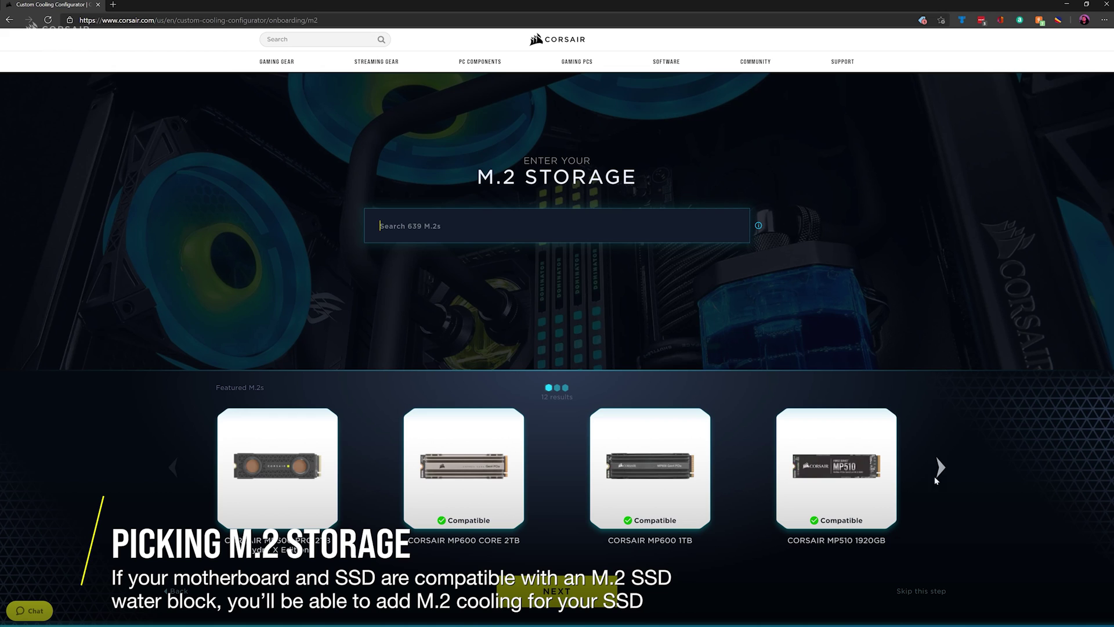
left_click(941, 472)
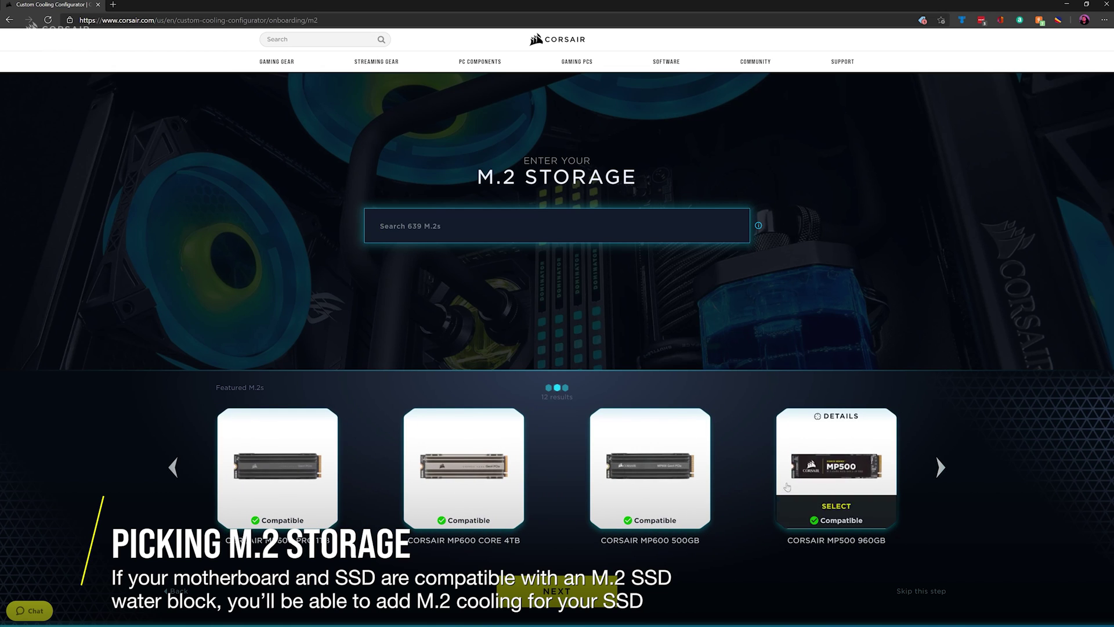
left_click(481, 477)
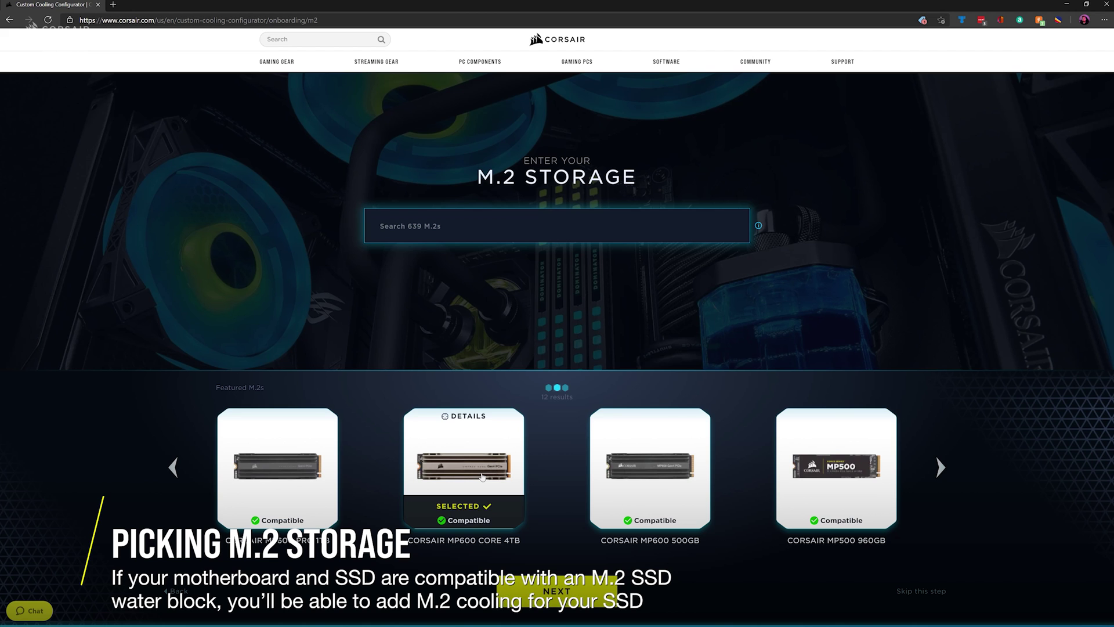
Show details for the PRO, ELITE and PLATINUM 5000D configurations and scroll through their part lists.
left_click(593, 589)
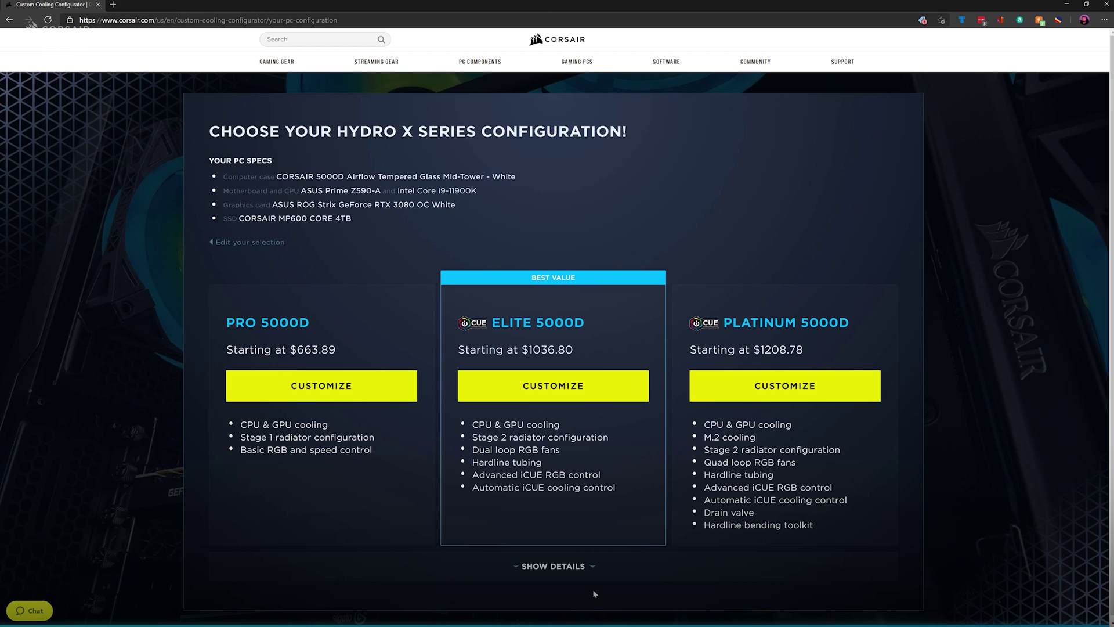
left_click(600, 562)
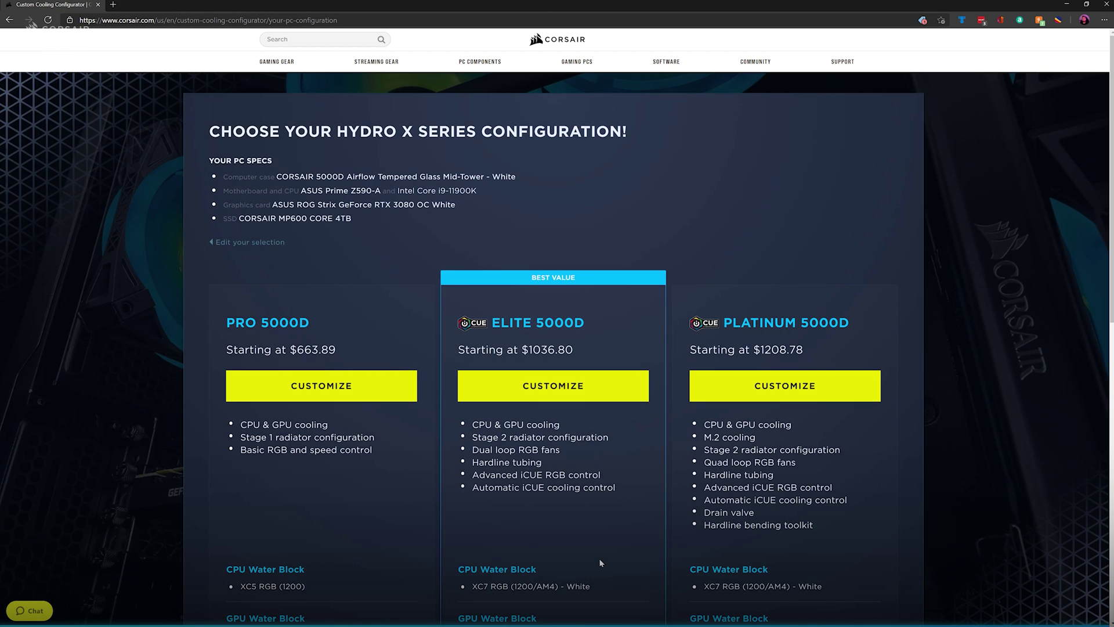
scroll(600, 563, "down", 9)
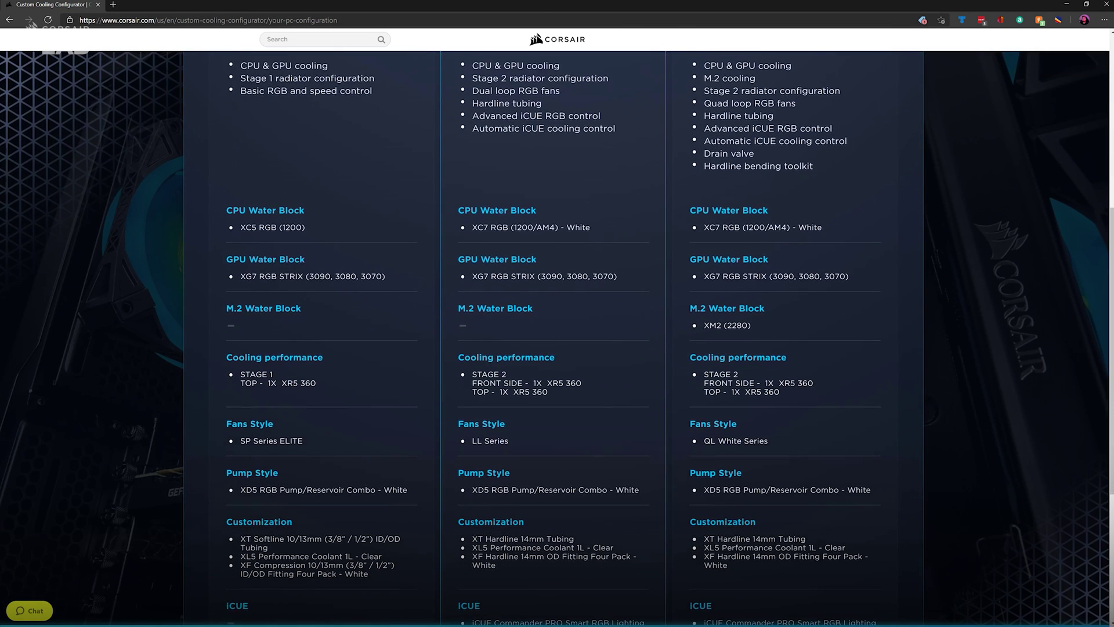
scroll(464, 554, "down", 1)
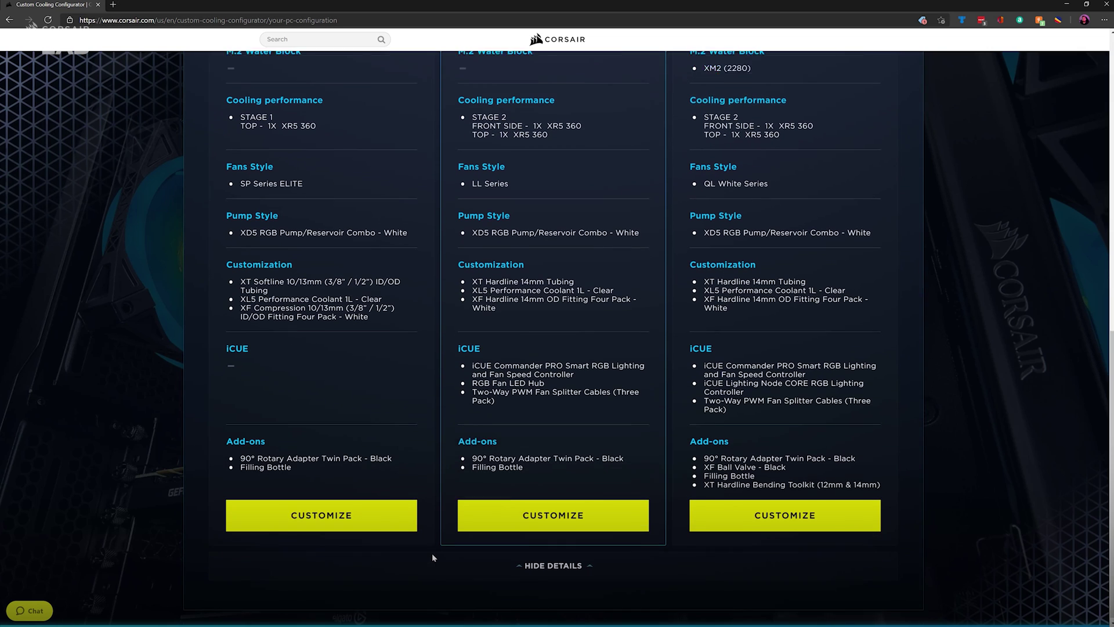
Customize PRO 5000D with the XC7 RGB (1200/AM4) White CPU block and CPU overclocking, total $683.89.
left_click(399, 514)
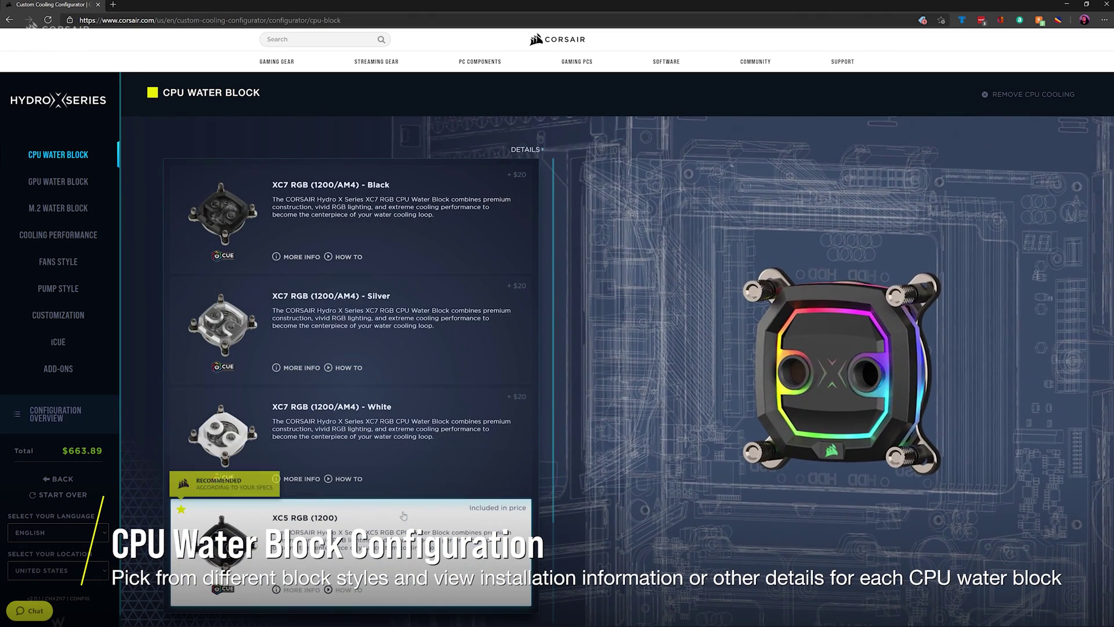
left_click(423, 234)
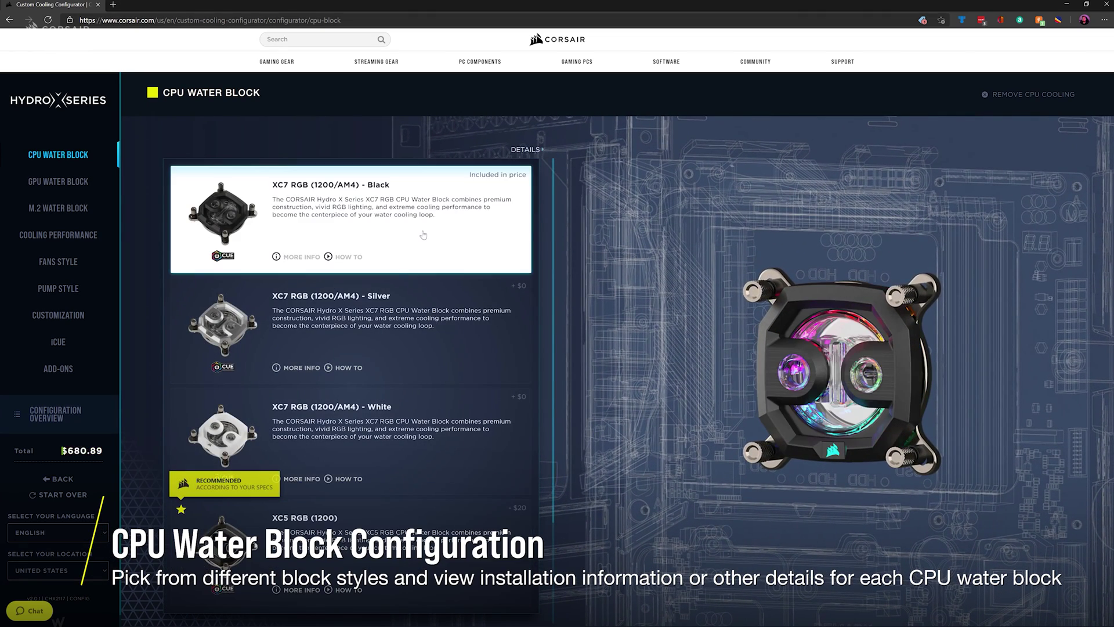
left_click(450, 339)
left_click(460, 442)
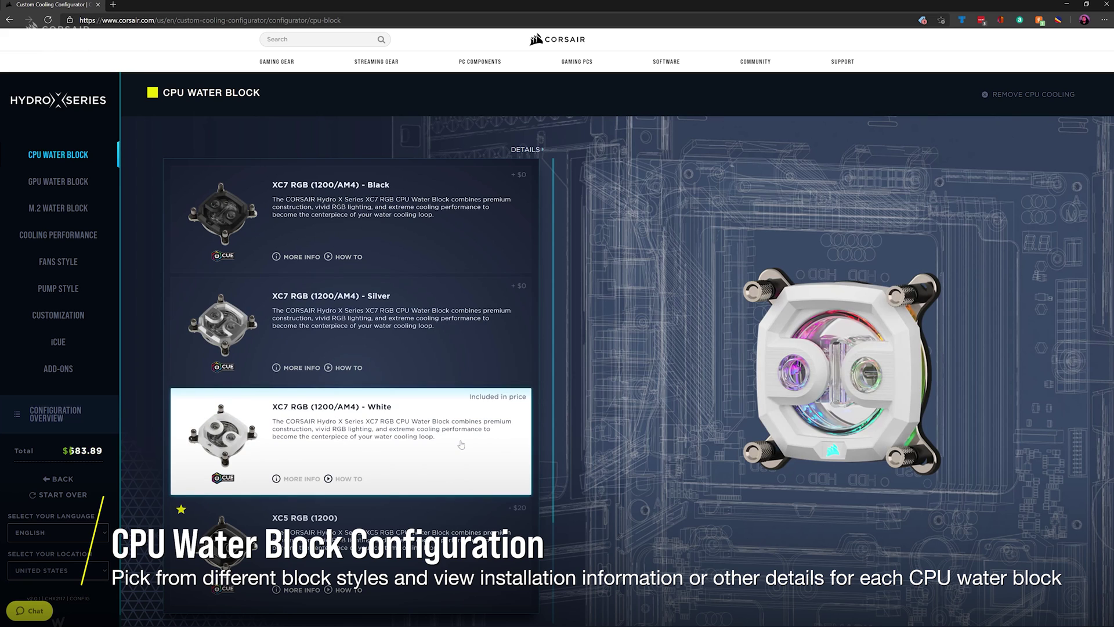
left_click(516, 148)
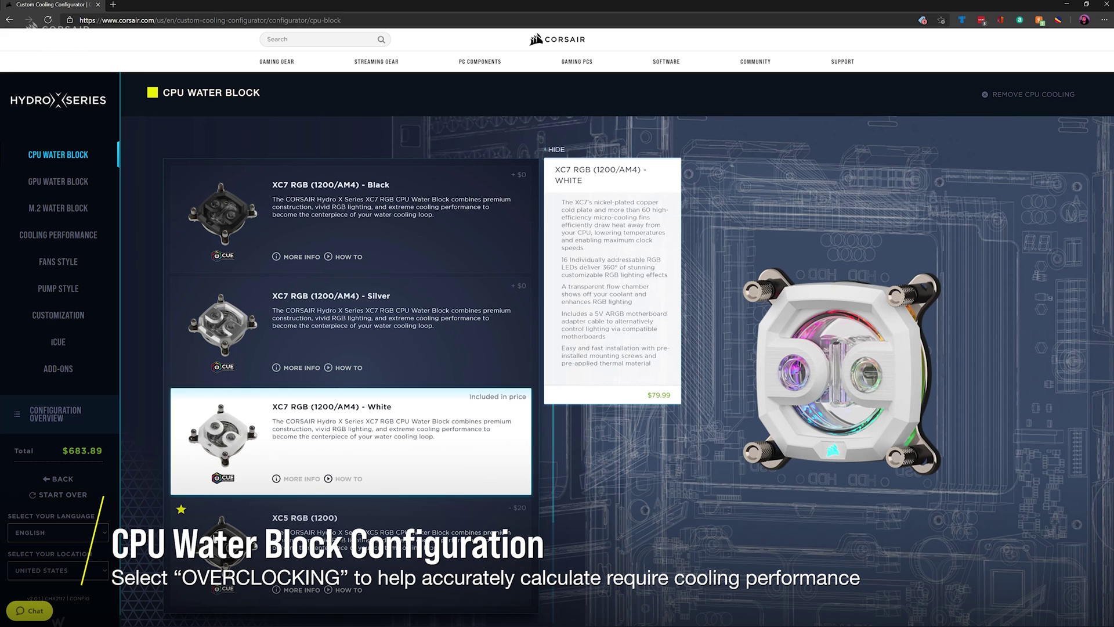
scroll(309, 486, "down", 2)
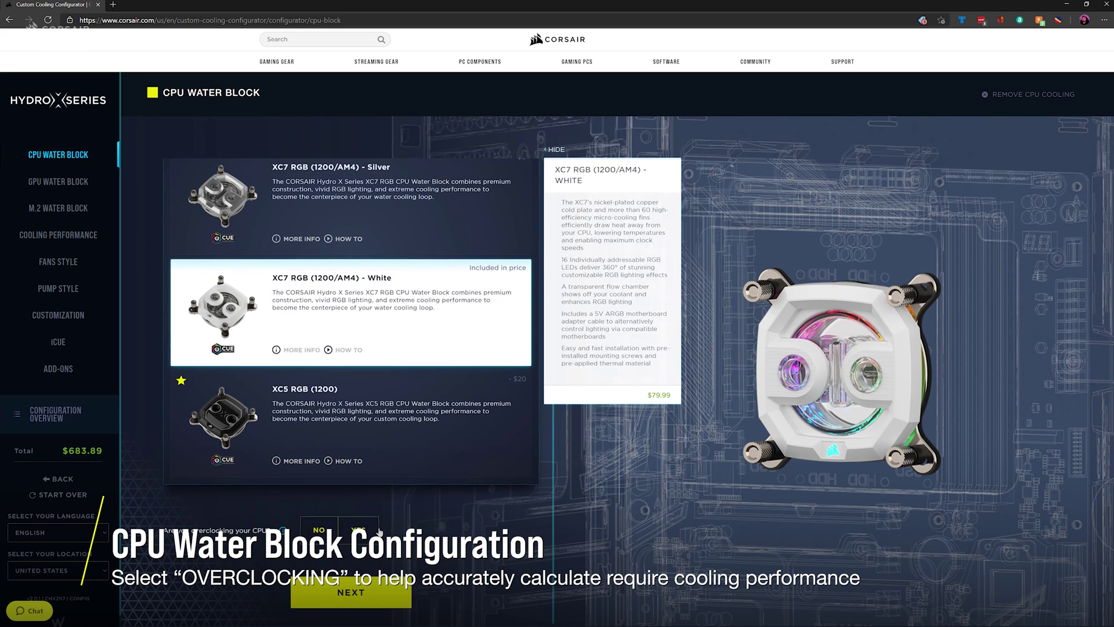
left_click(377, 529)
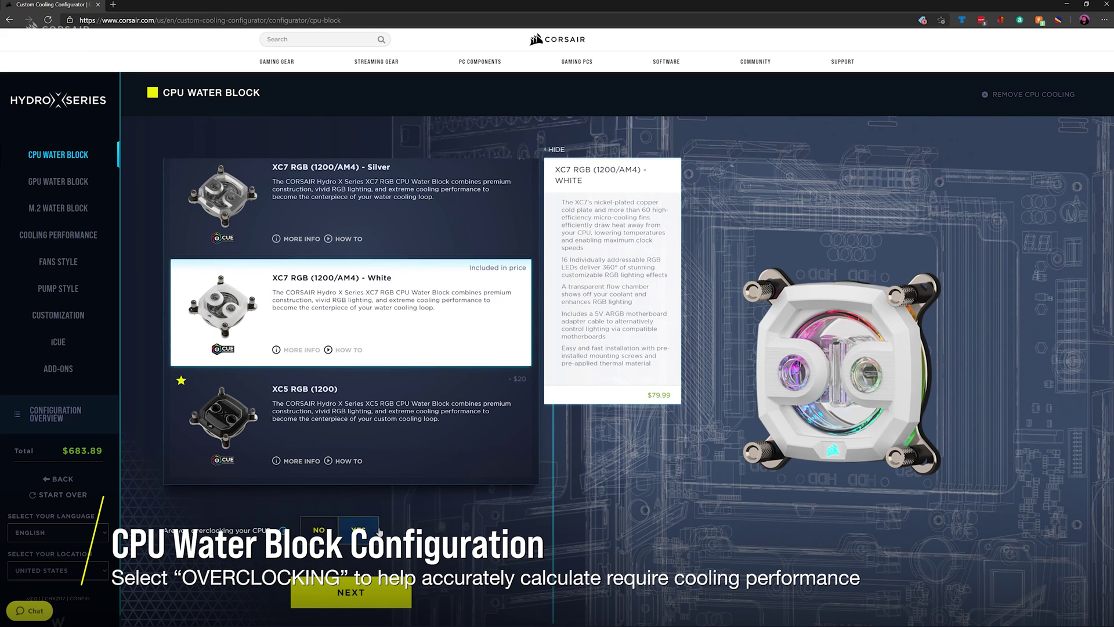
Enable GPU overclocking for the XG7 RGB STRIX block, bringing the total to $790.86.
left_click(394, 584)
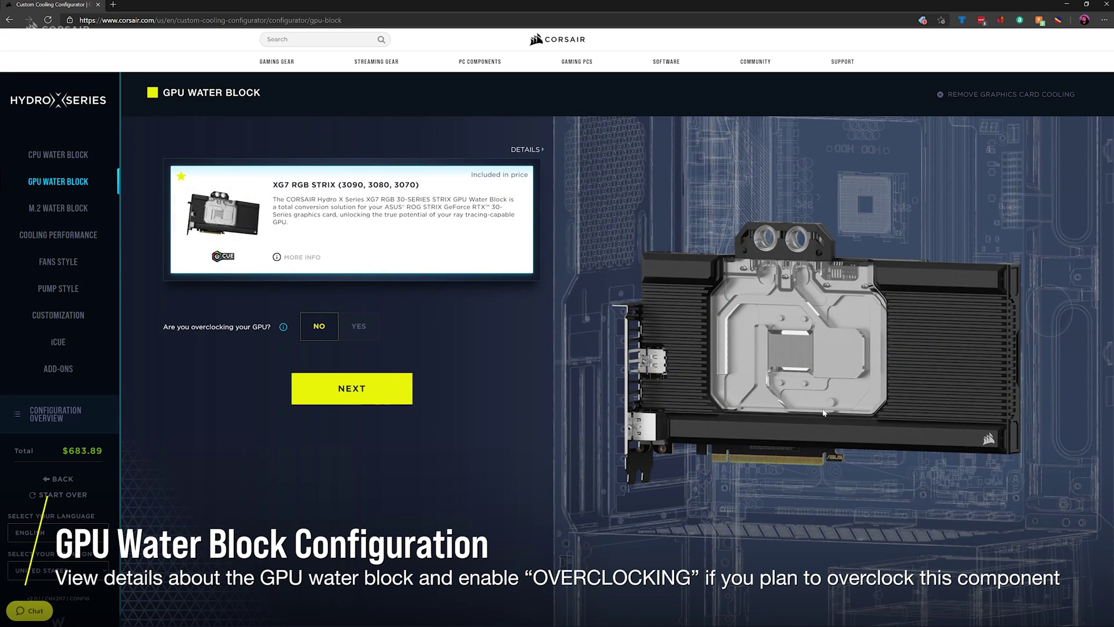
left_click(525, 149)
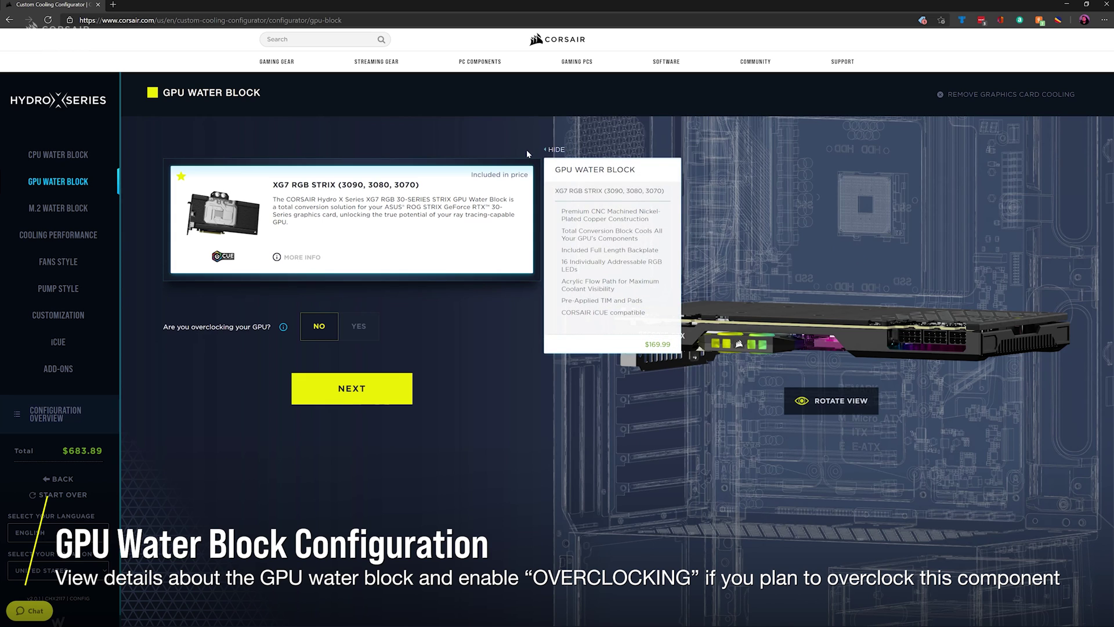
left_click(370, 329)
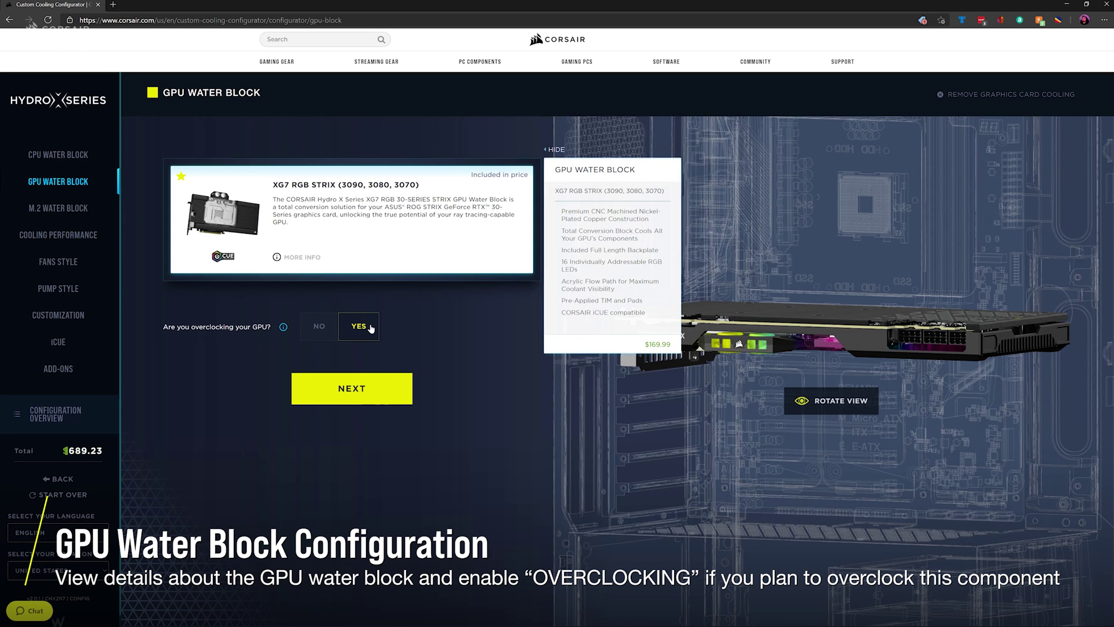
left_click(408, 385)
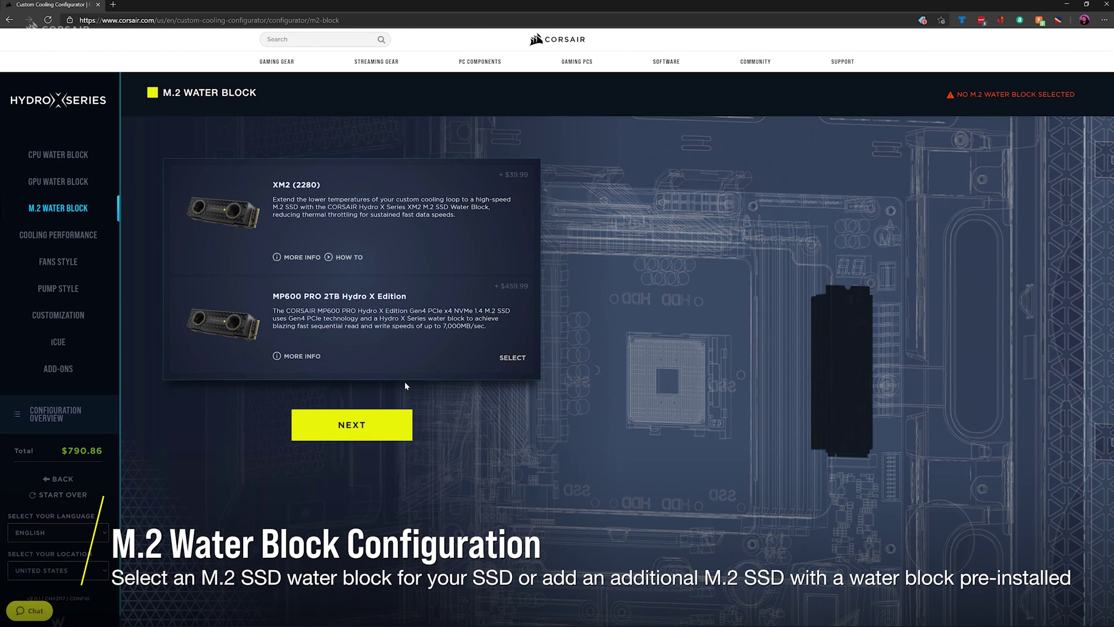
Replace the XM2 (2280) block with the MP600 PRO 2TB Hydro X Edition, total $1250.85.
left_click(451, 219)
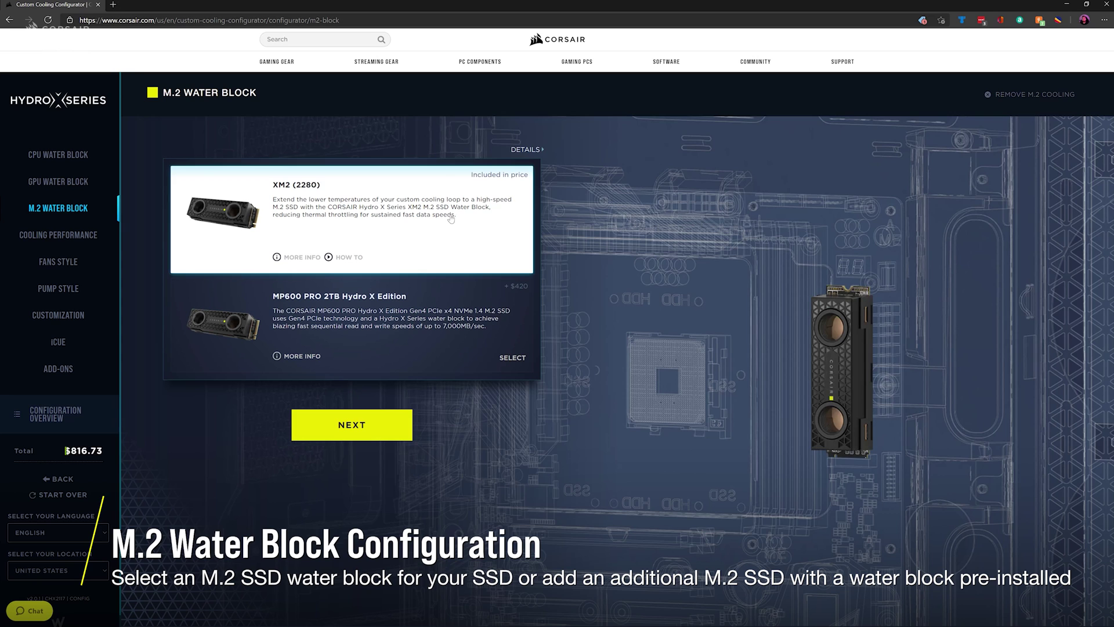
left_click(521, 150)
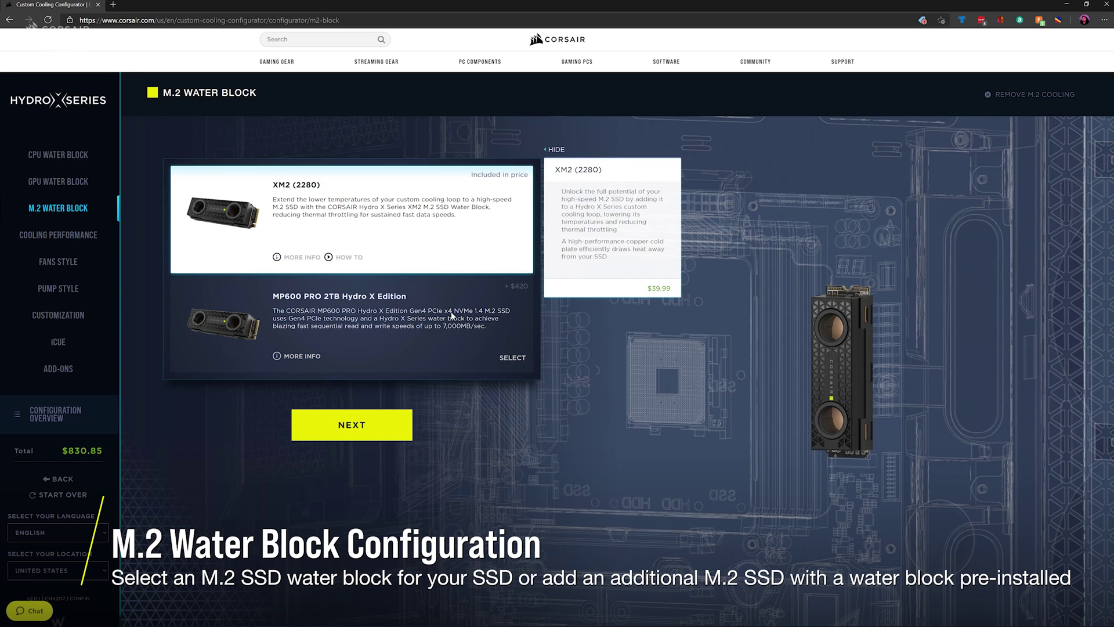
left_click(512, 357)
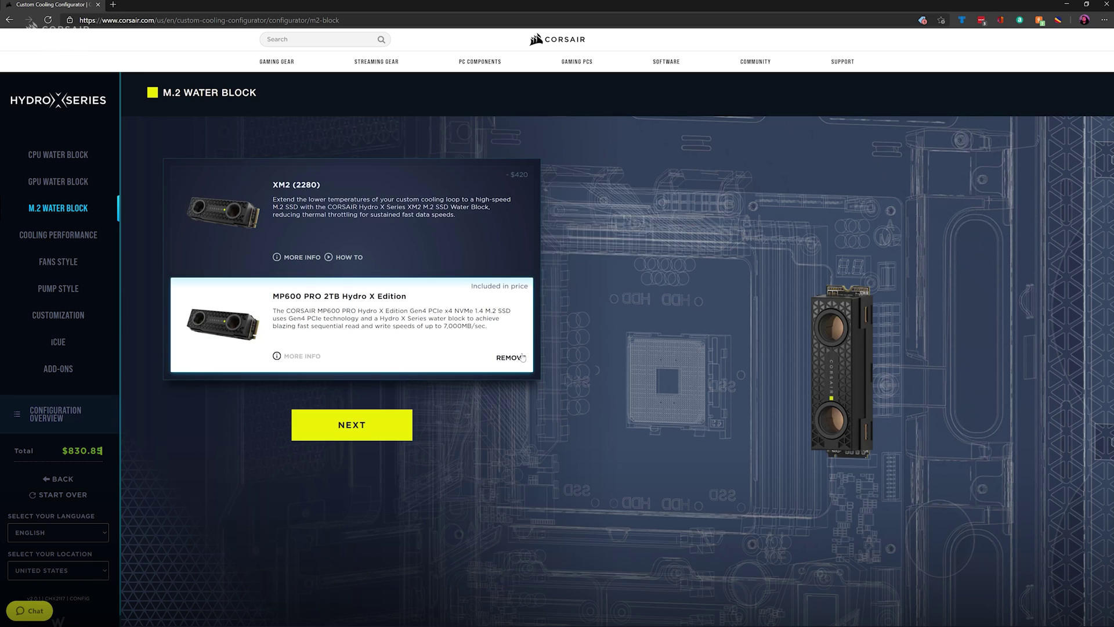
Compare Stage 1 and Stage 2, then settle on Stage 2 with white 360mm radiators, total $1325.83.
left_click(396, 421)
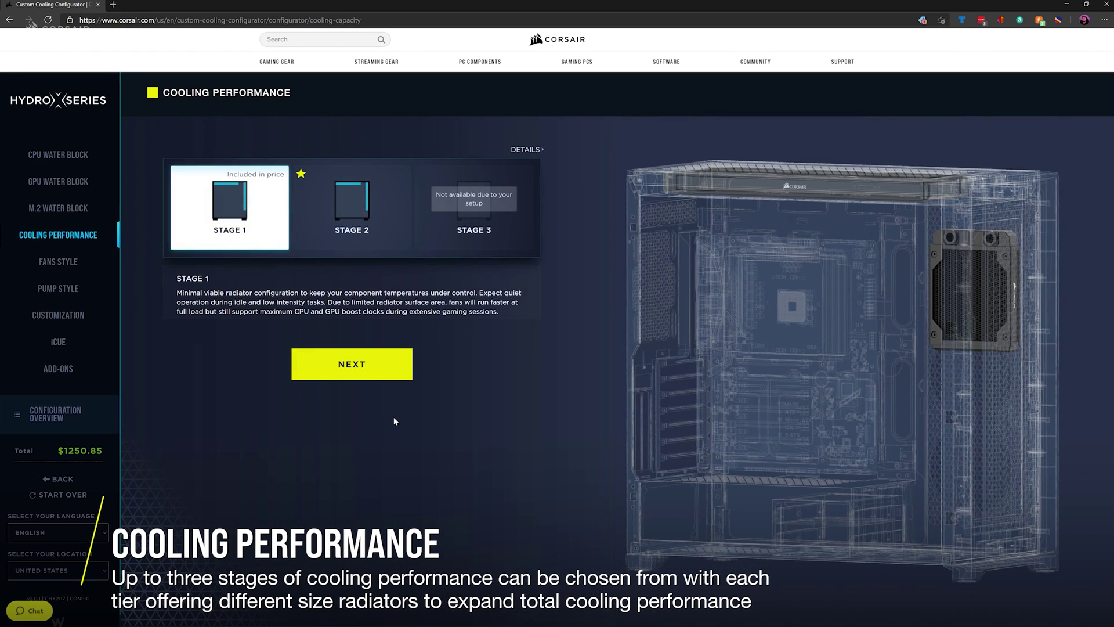
left_click(526, 151)
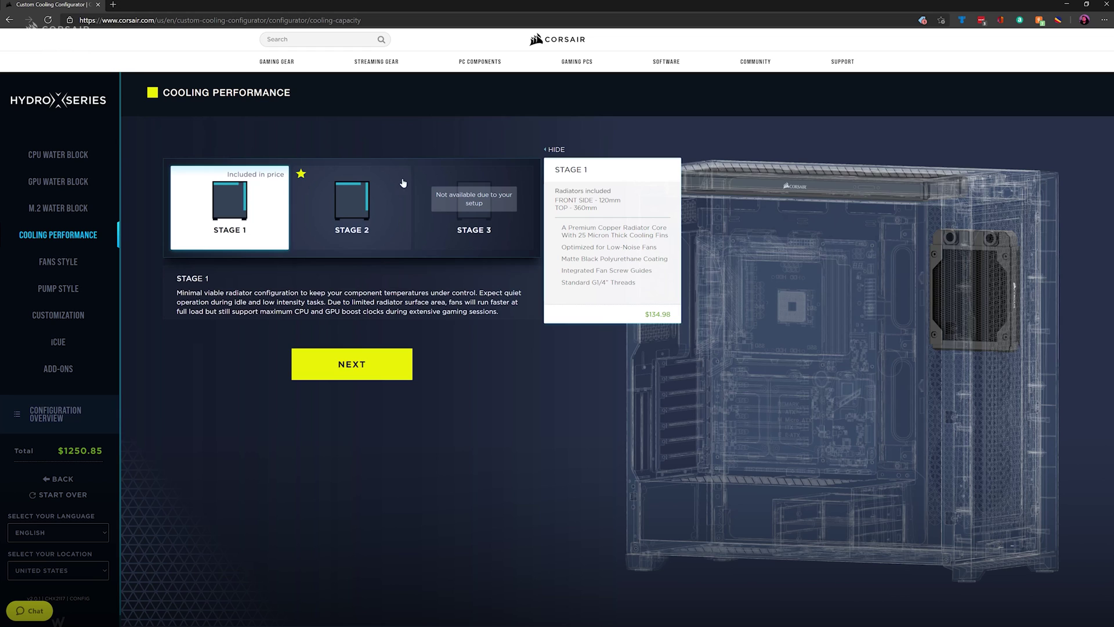
left_click(374, 194)
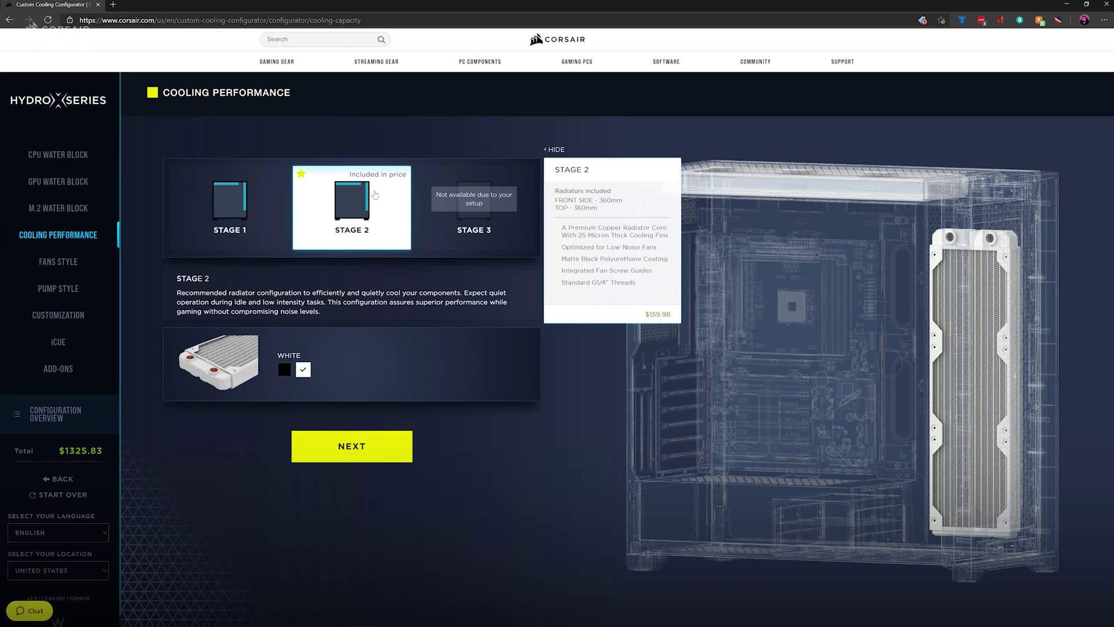
left_click(248, 202)
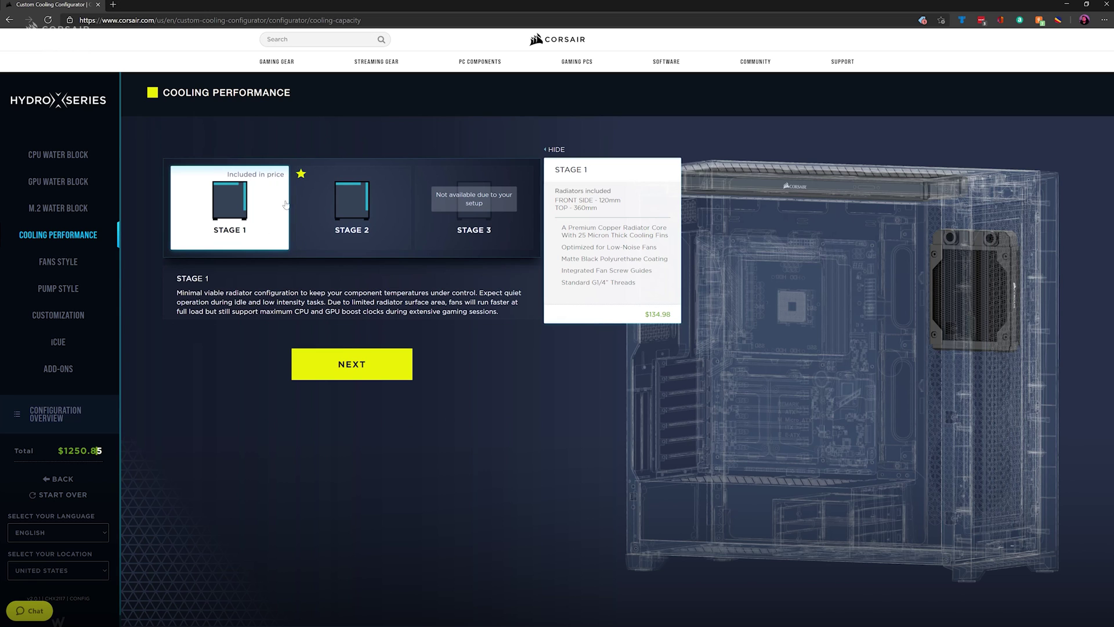
left_click(351, 200)
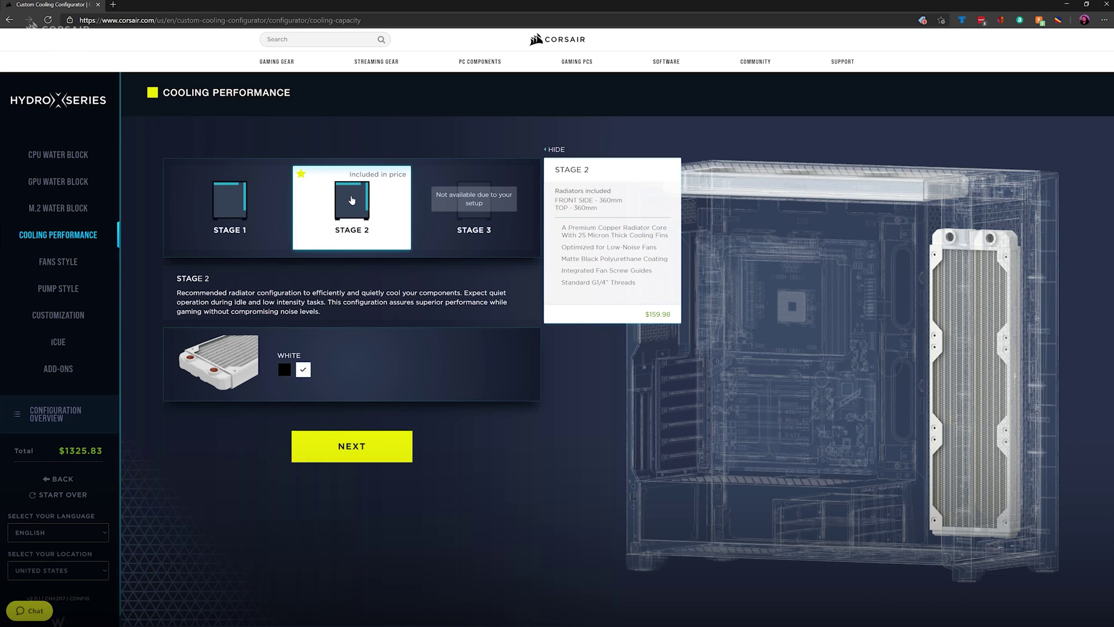
left_click(284, 369)
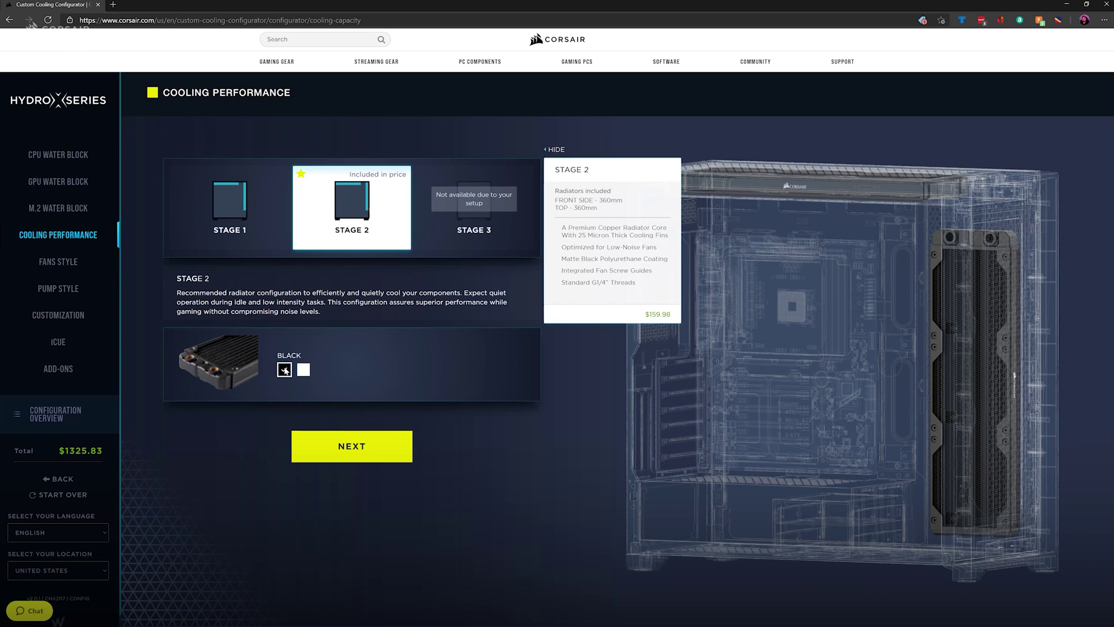
left_click(391, 444)
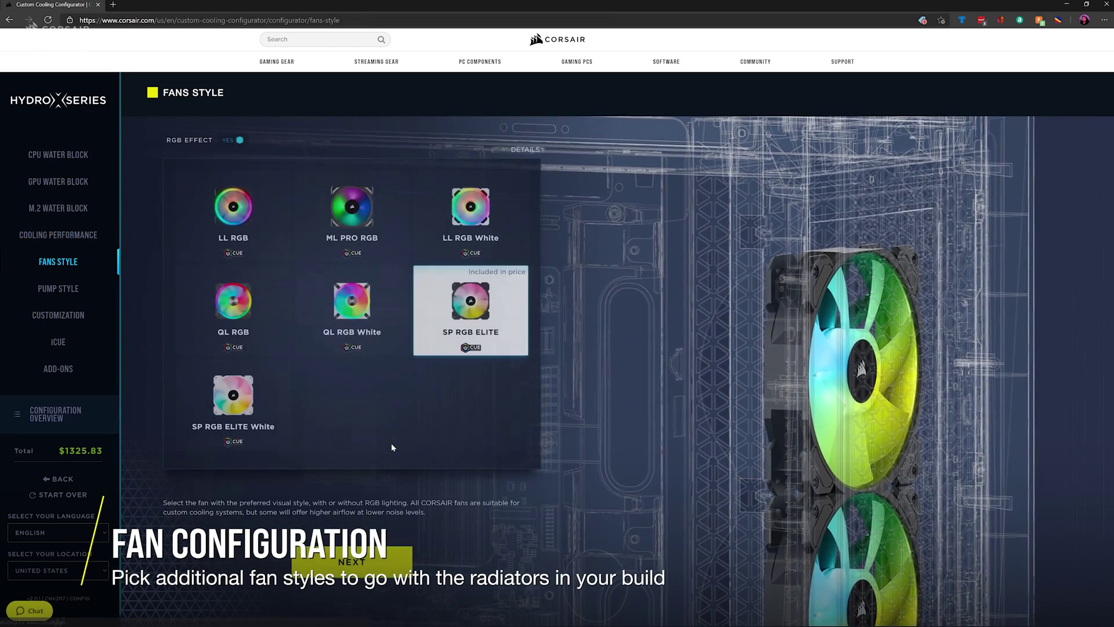
Compare the LL RGB White and SP RGB ELITE White fans, then choose QL RGB White.
left_click(531, 151)
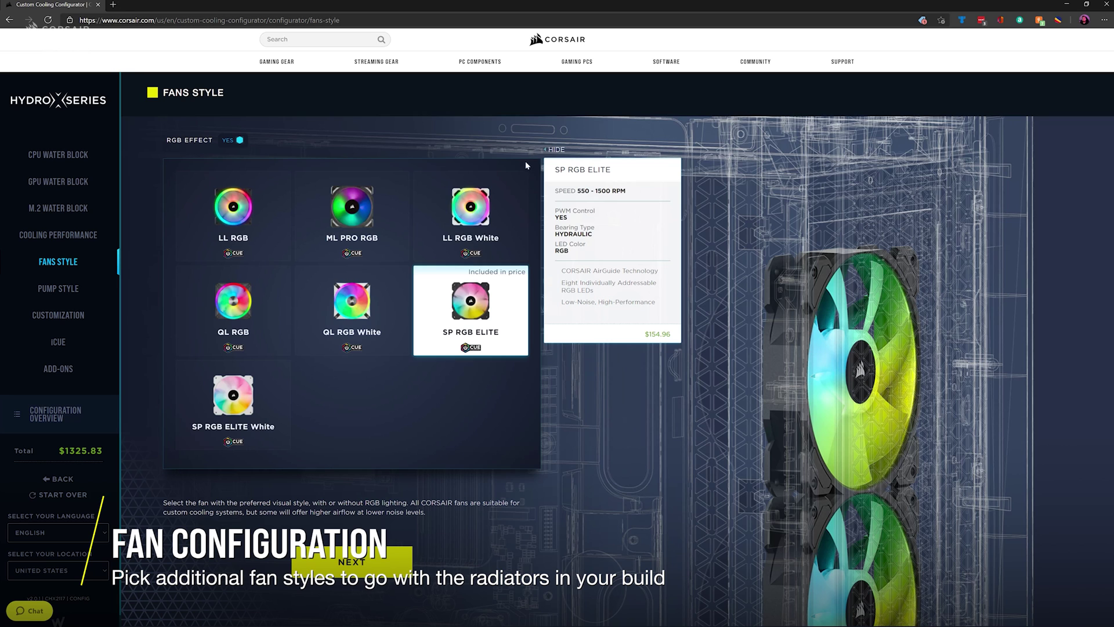
left_click(488, 207)
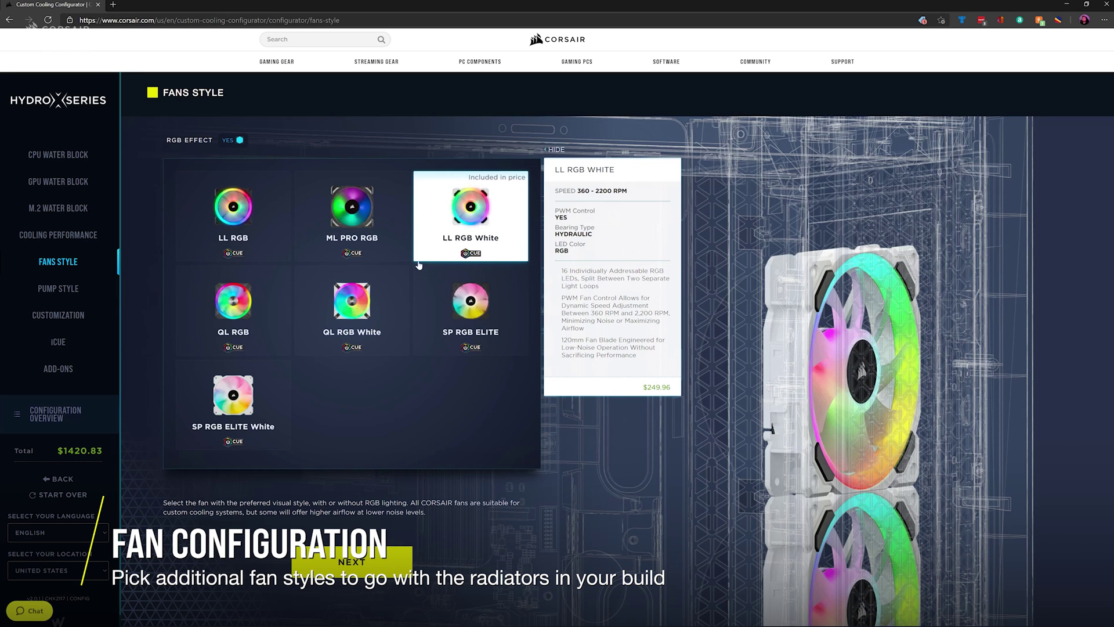
left_click(249, 395)
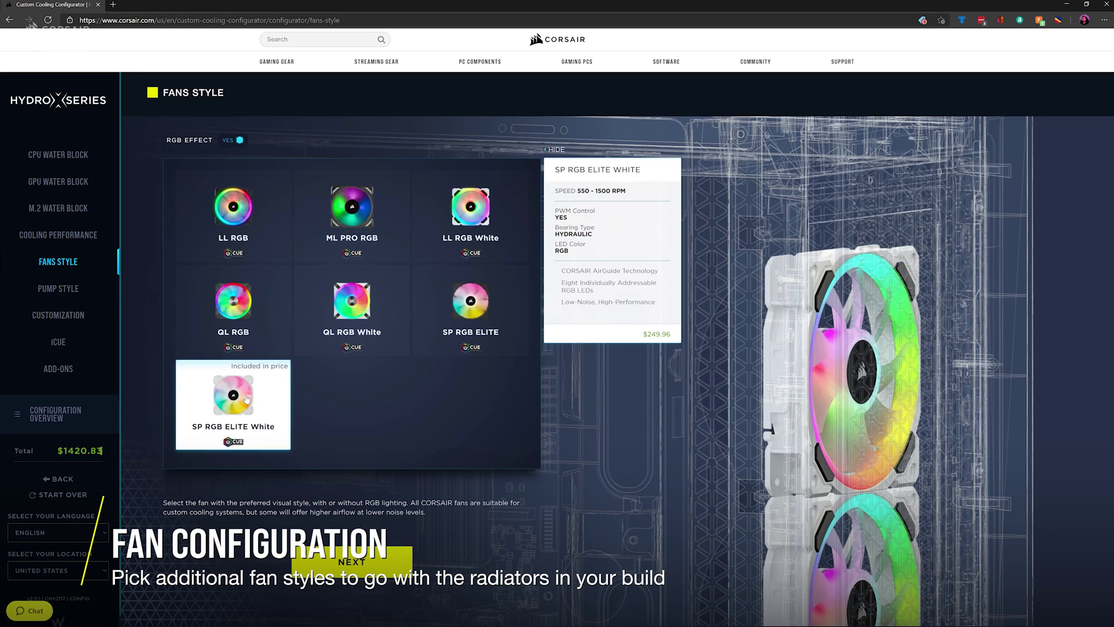
left_click(372, 301)
Keep the white XD5 RGB pump/reservoir combo on Pump Style and advance to tubing options.
left_click(383, 559)
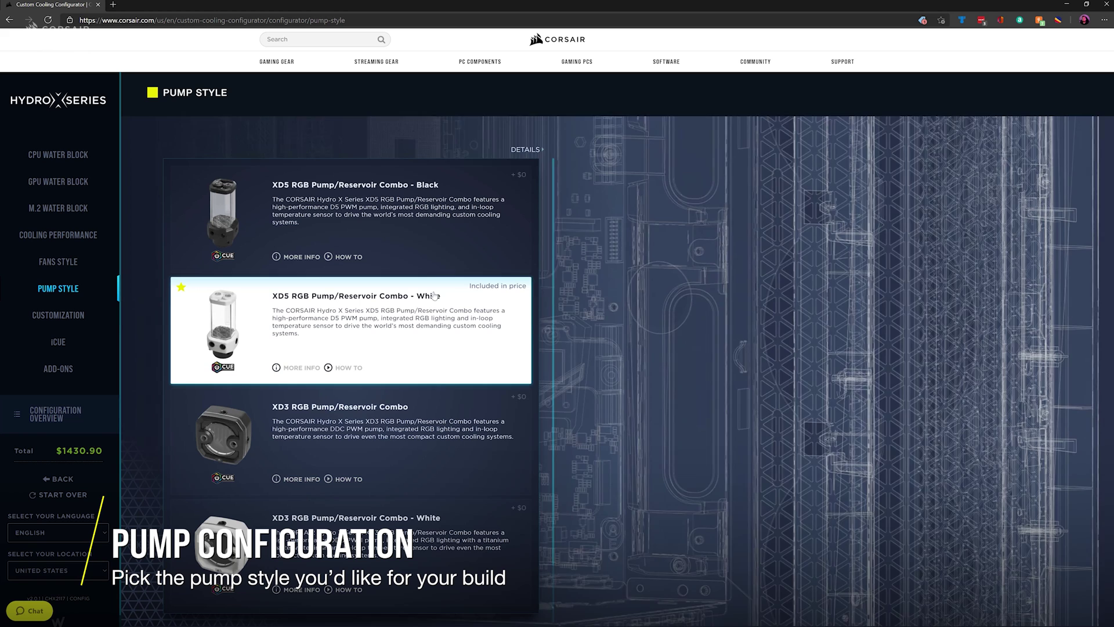
scroll(437, 315, "down", 1)
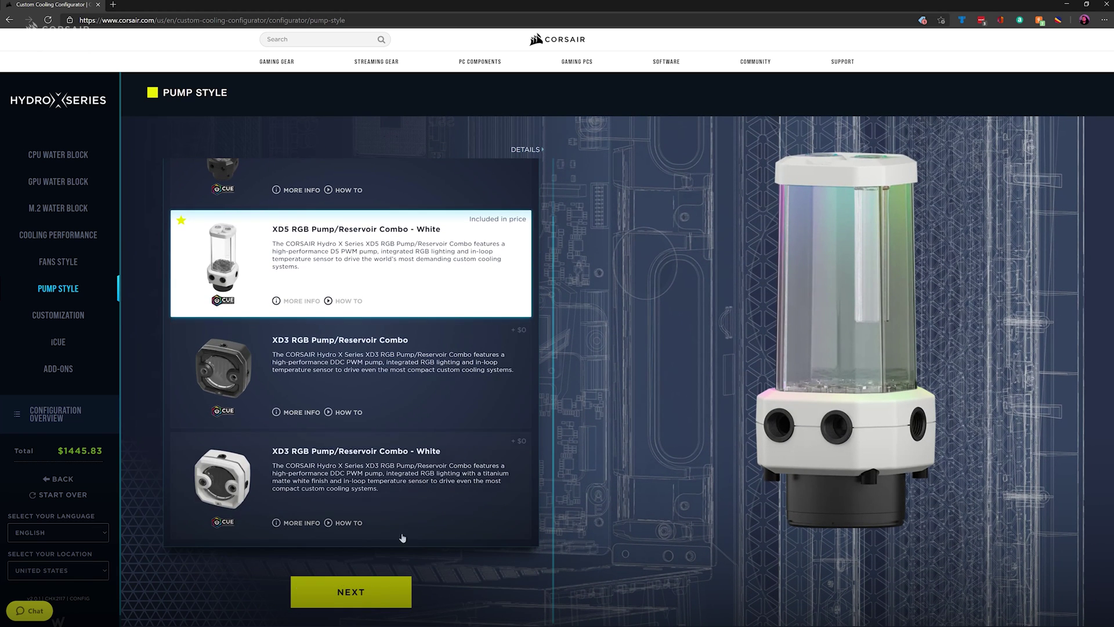
left_click(392, 587)
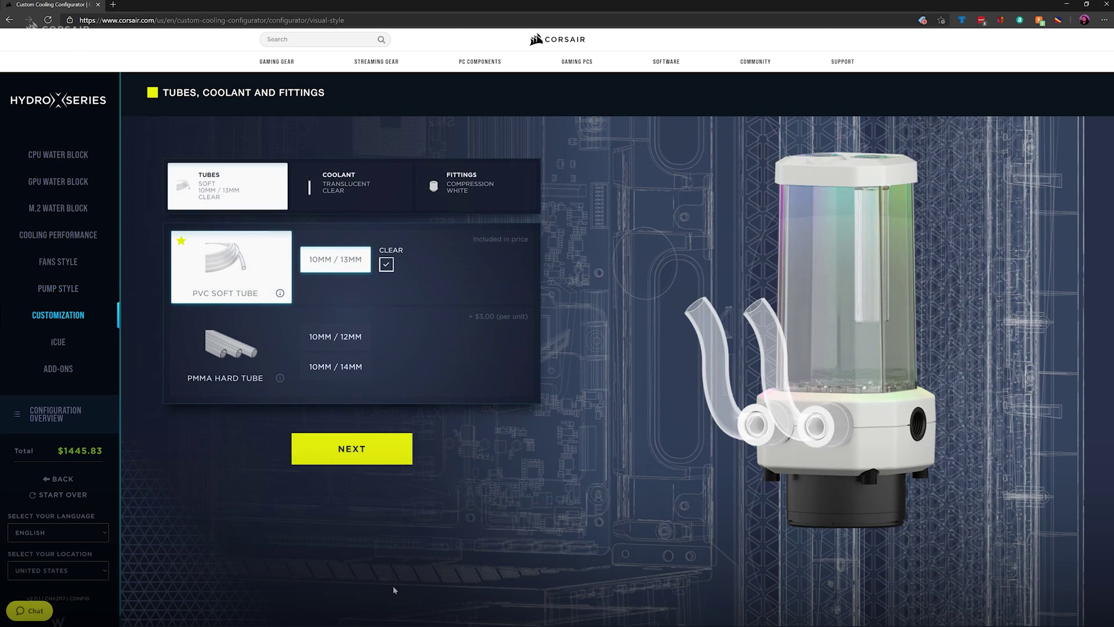
Switch to satin-transparent 10mm/14mm PMMA hard tubing, check coolant colours, and choose gold fittings.
left_click(337, 365)
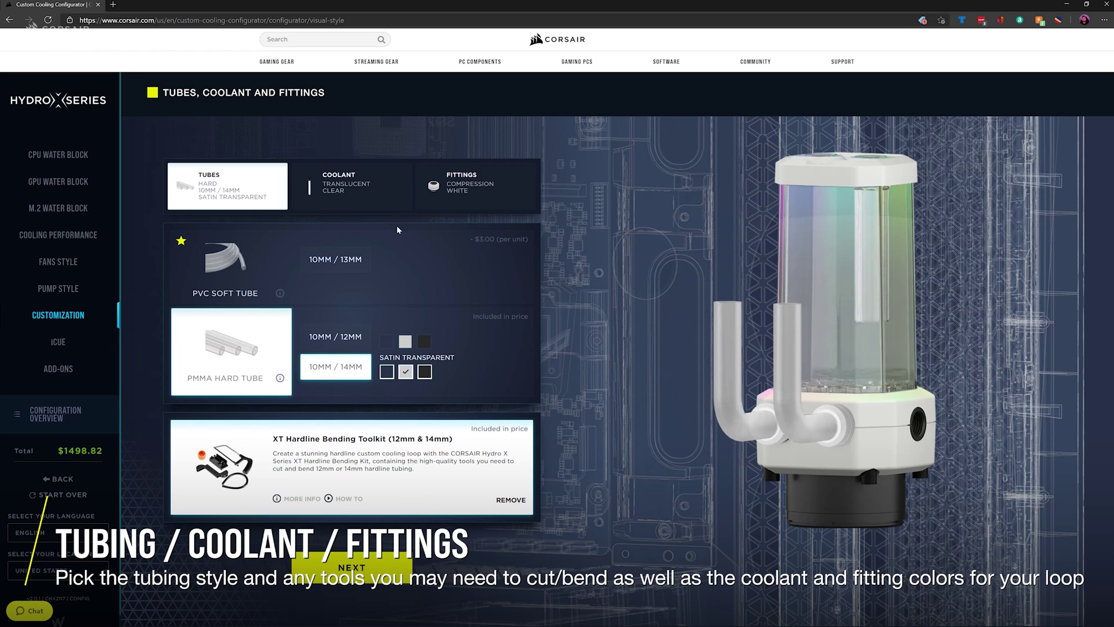
left_click(372, 199)
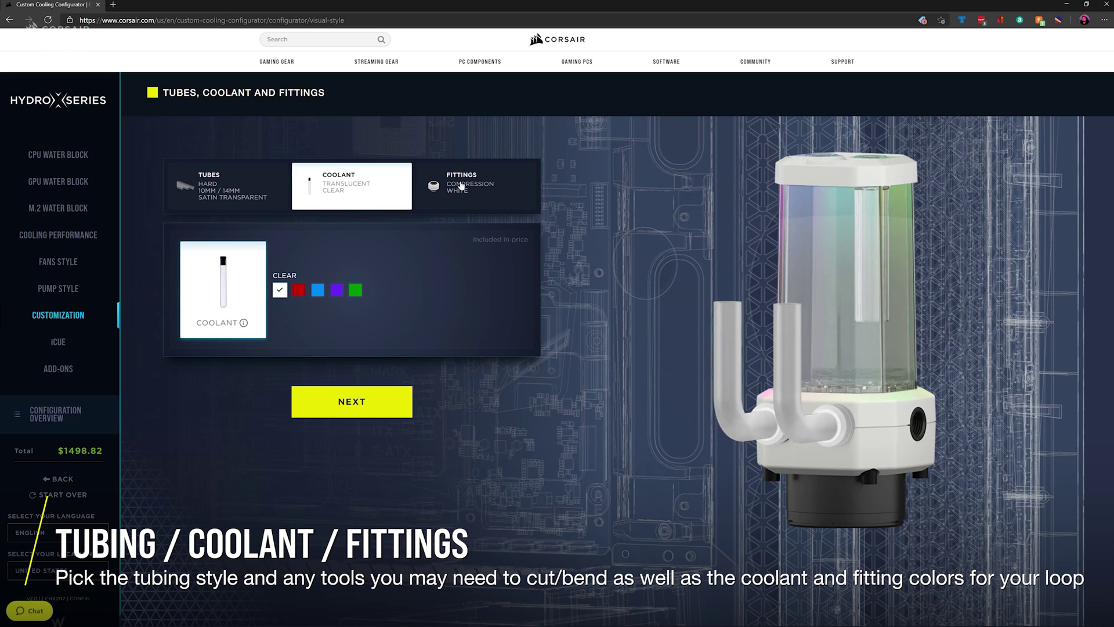
left_click(462, 186)
left_click(318, 290)
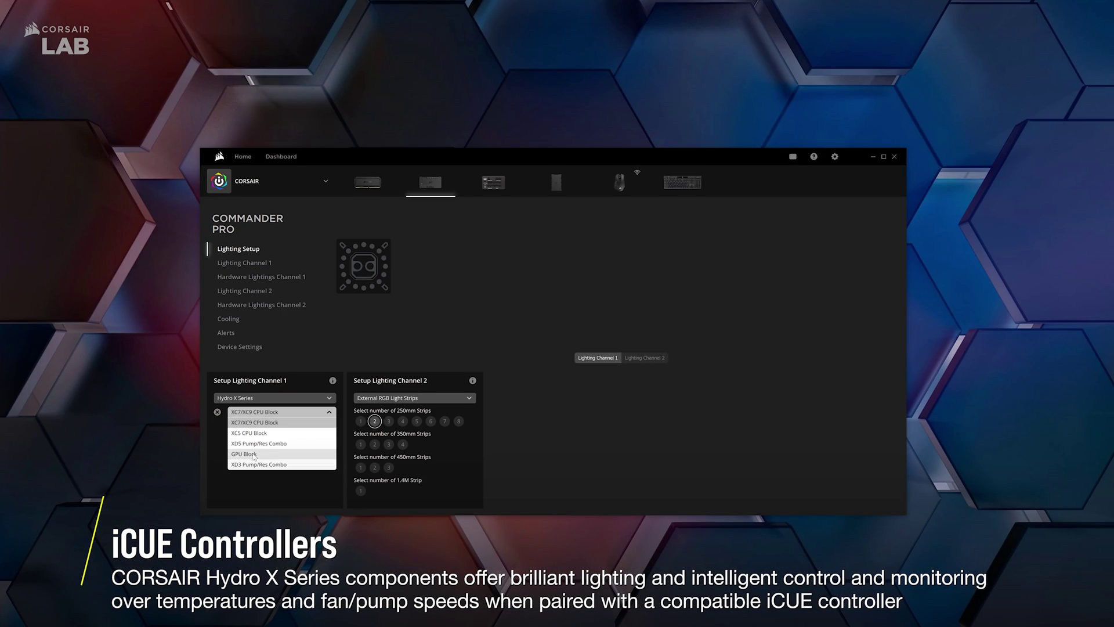
Add a GPU Block and a second CPU block row to Commander PRO lighting channel 1.
left_click(226, 445)
left_click(218, 445)
left_click(255, 443)
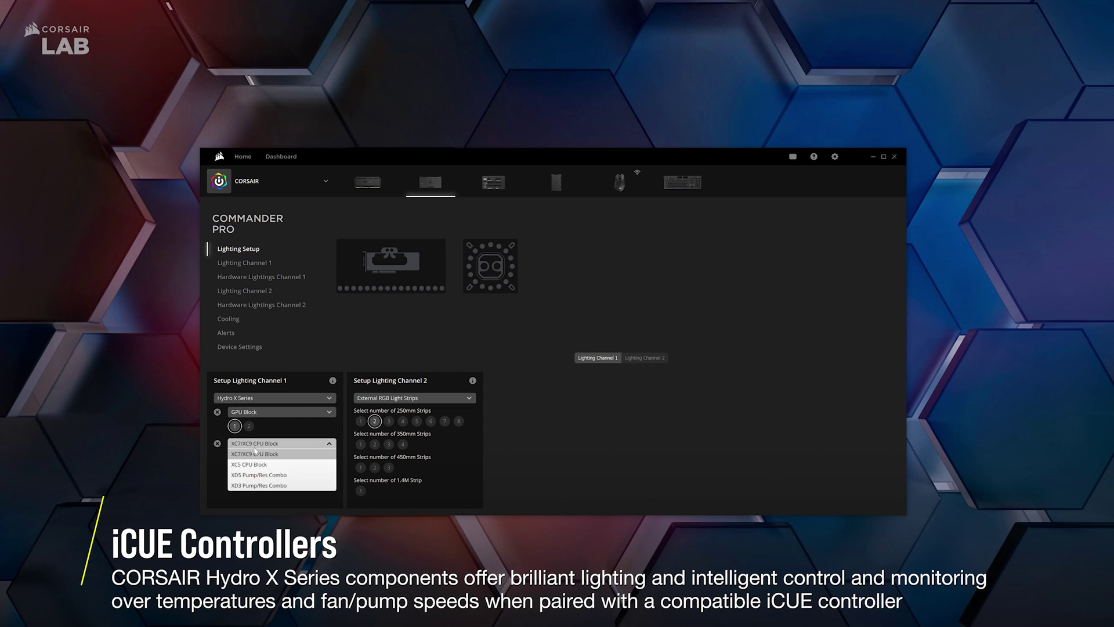
left_click(258, 485)
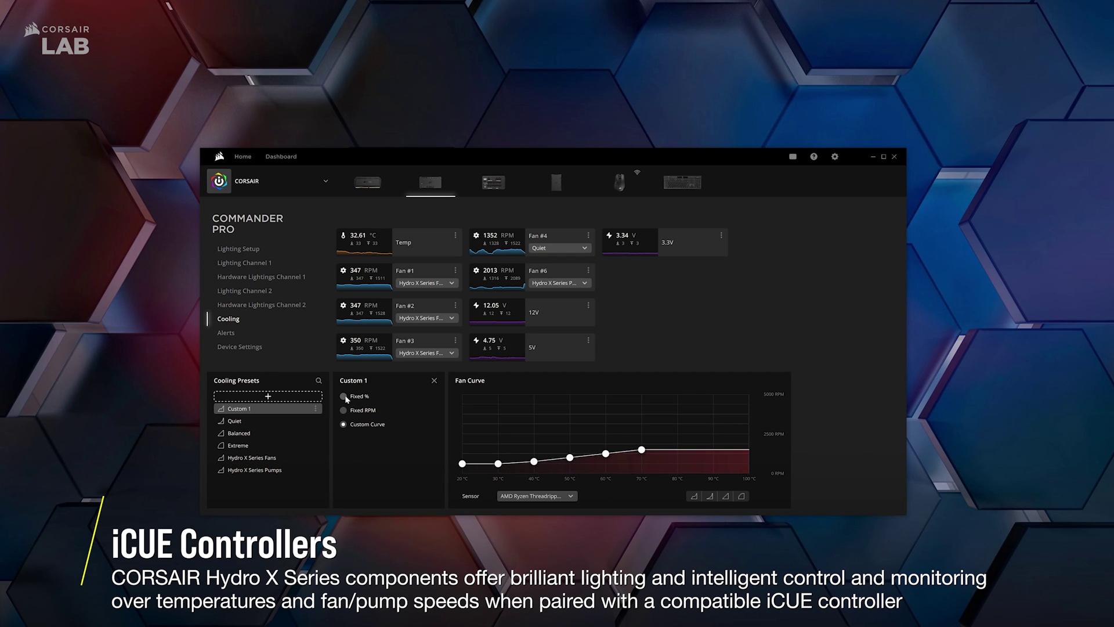
Try Fixed % and Fixed RPM, then set Custom 1 cooling to a custom curve.
left_click(344, 396)
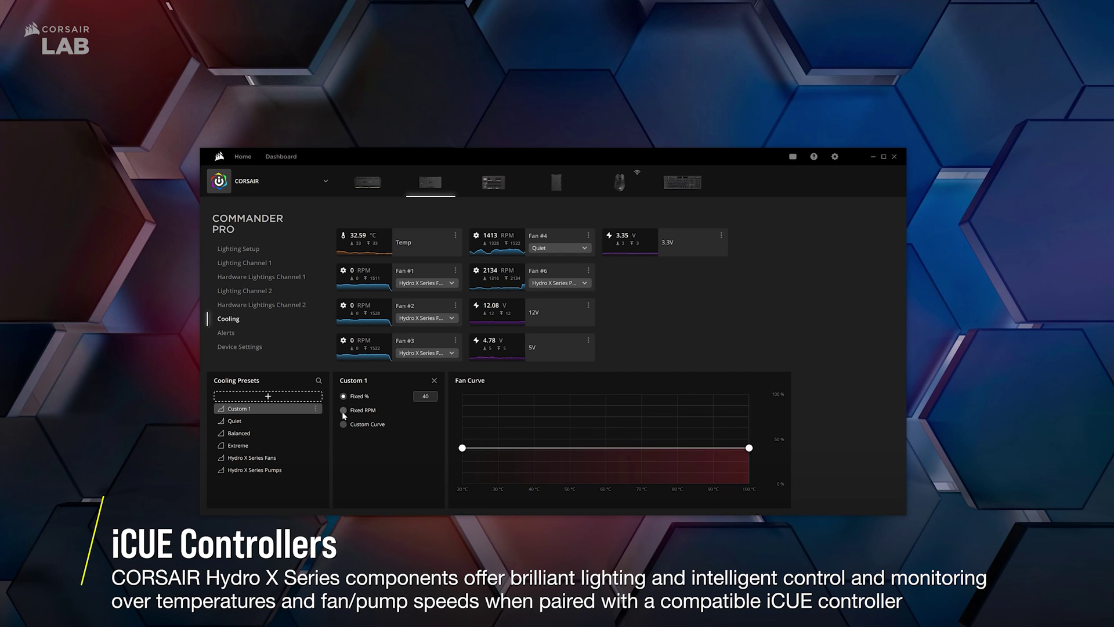
left_click(343, 411)
left_click(344, 425)
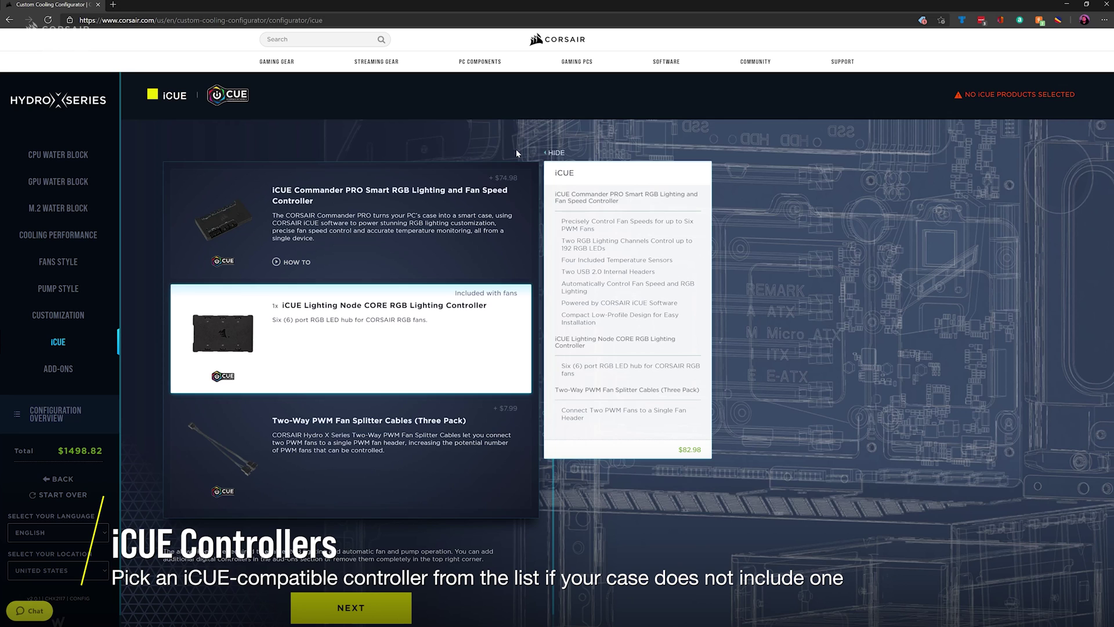
Select the iCUE Commander PRO card with PWM splitter cables, bringing the total to $1581.80.
left_click(458, 226)
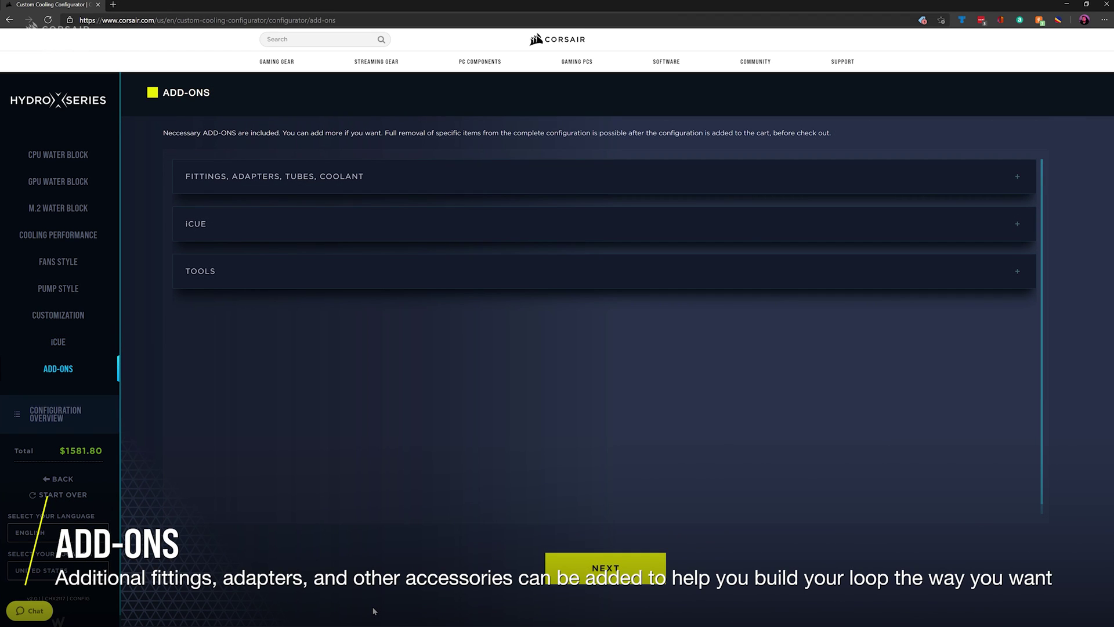
Add one XF Ball Valve - Chrome from the fittings add-ons and show the $1682.76 overview.
left_click(1021, 180)
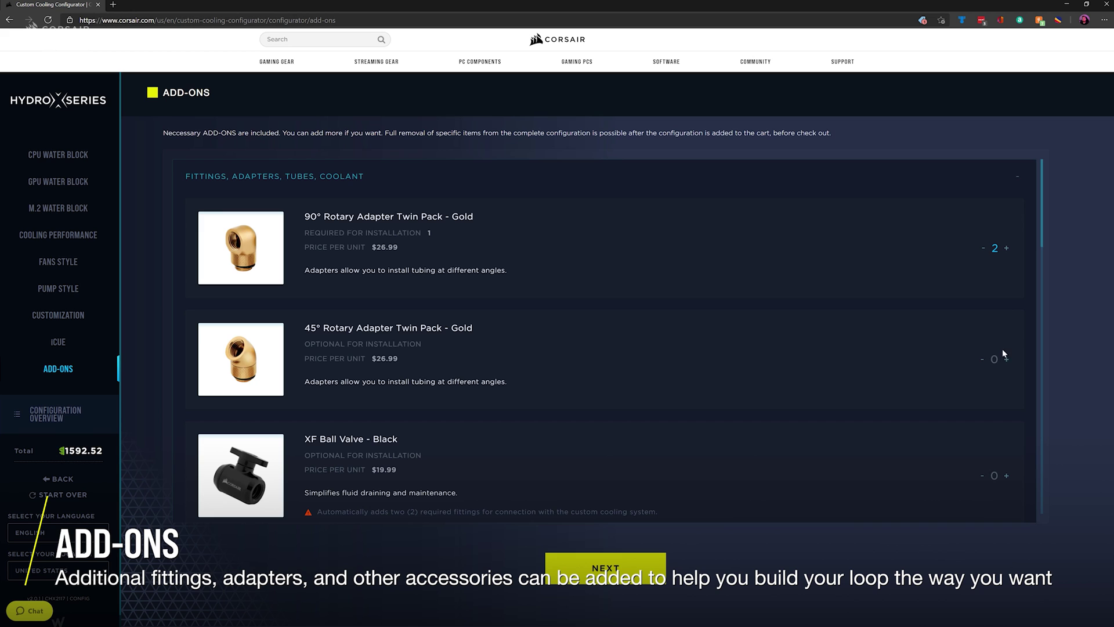
scroll(1008, 358, "down", 4)
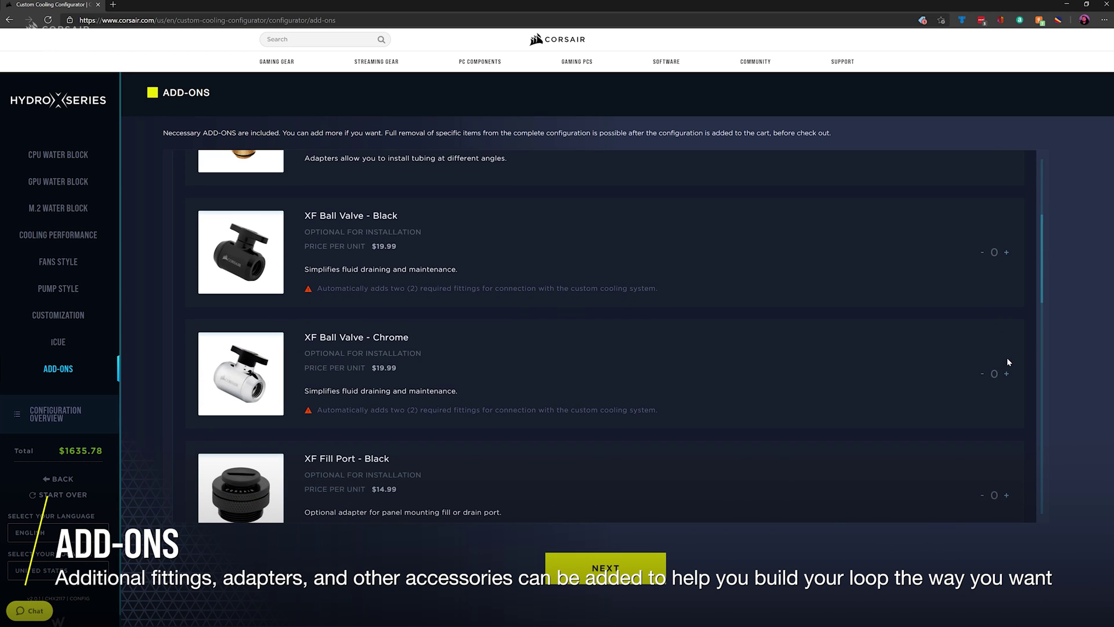
left_click(1006, 374)
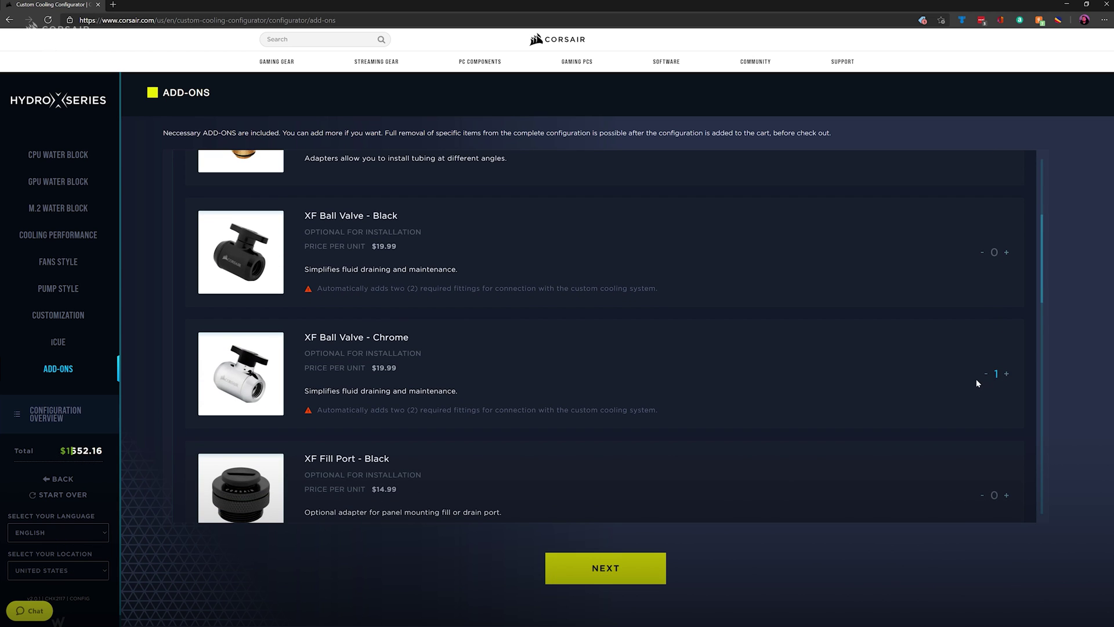
scroll(847, 458, "down", 2)
left_click(639, 577)
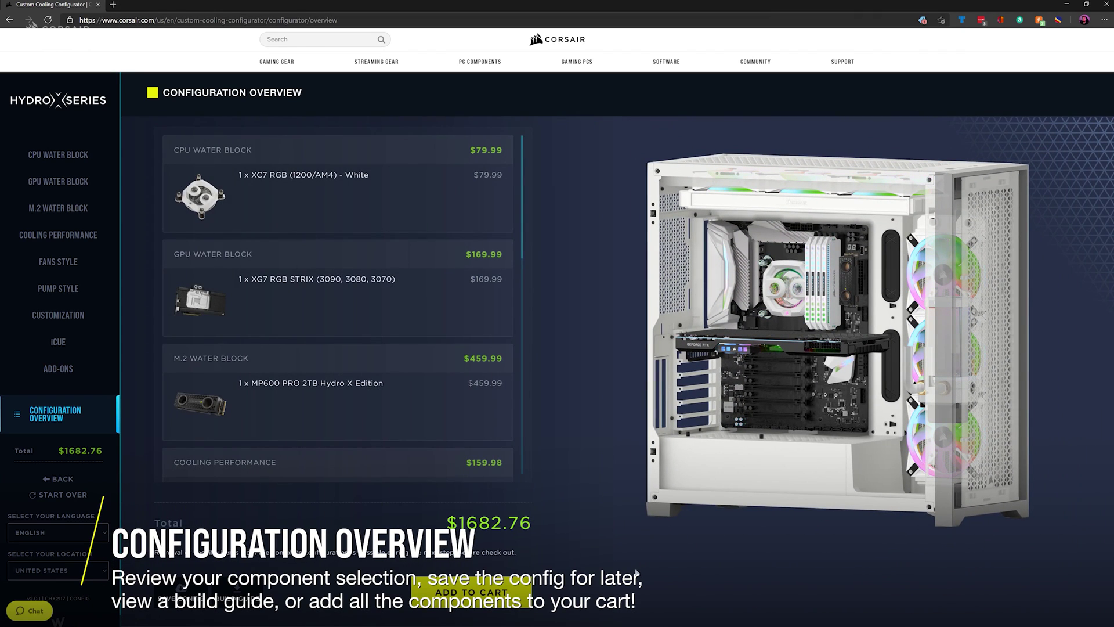
left_click_drag(523, 152, 483, 398)
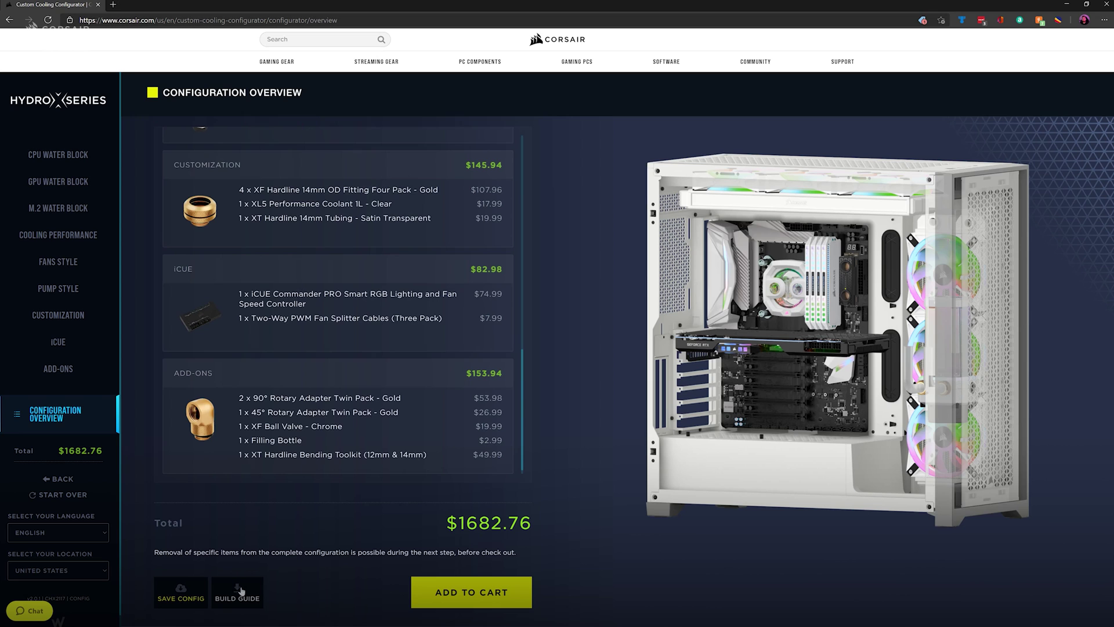